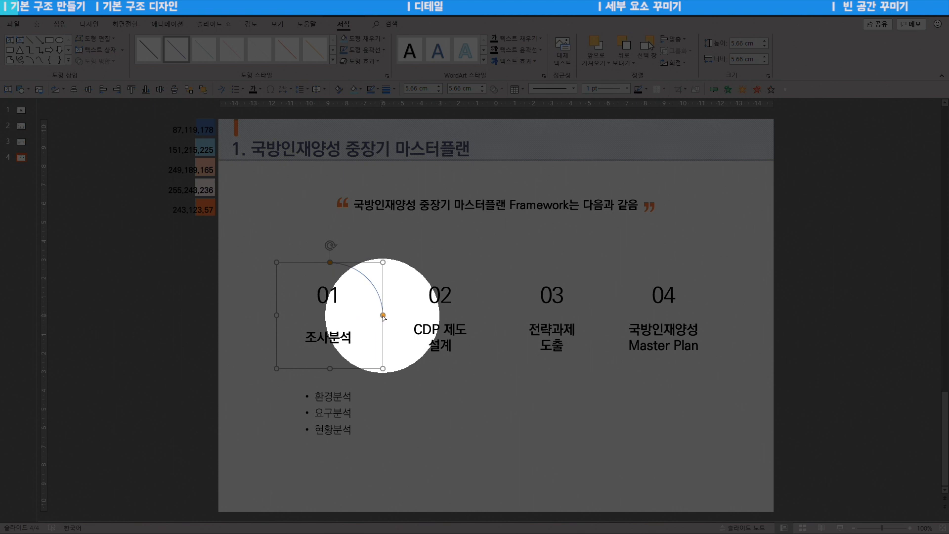
Extend the quarter arc around 01 into a right-hand half circle and duplicate it
left_click_drag(383, 315, 332, 370)
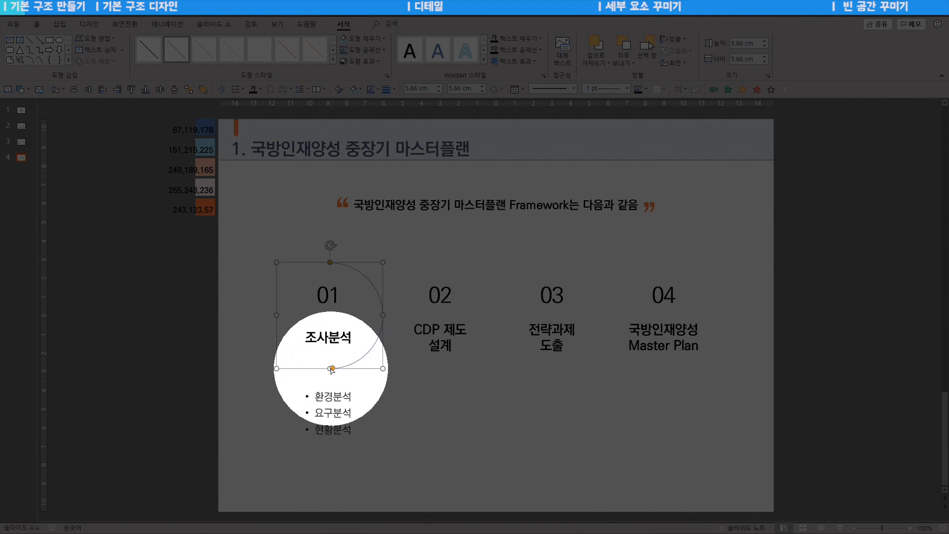
left_click_drag(333, 368, 330, 368)
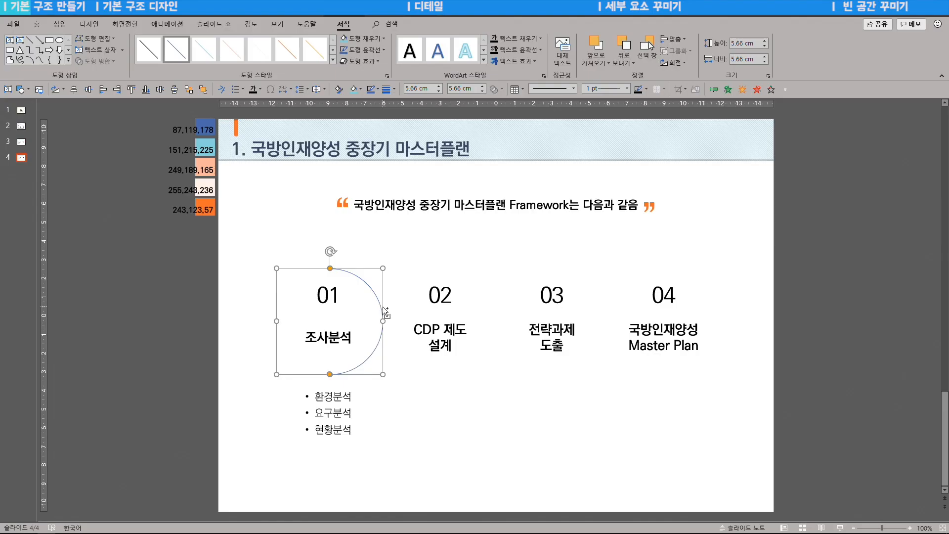
key("ctrl+d")
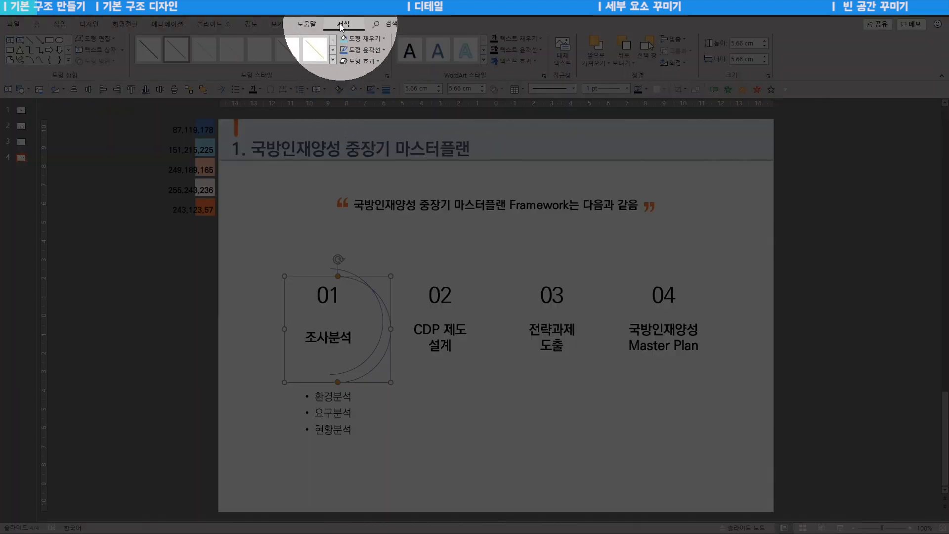
Change the duplicated arc's shape to an oval and shrink the circle to about 4.9 cm
left_click(95, 38)
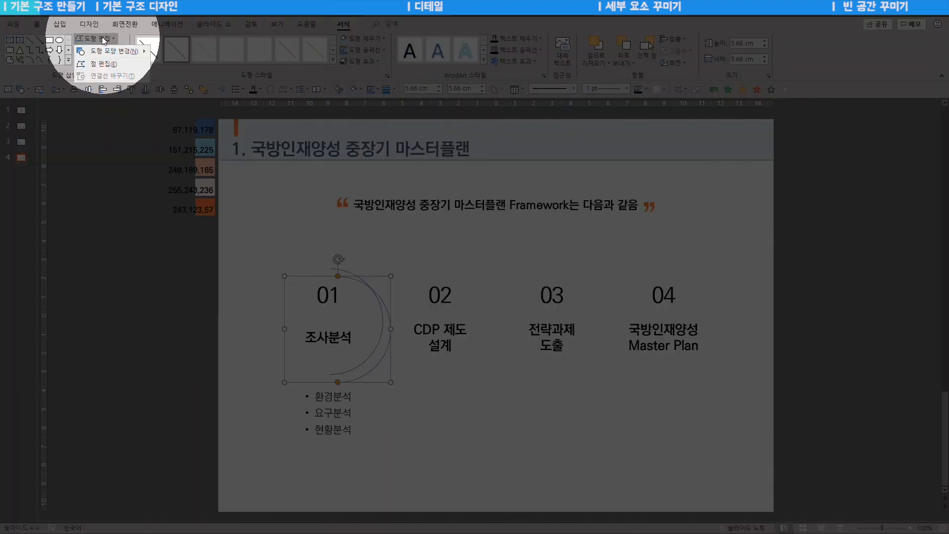
mouse_move(124, 52)
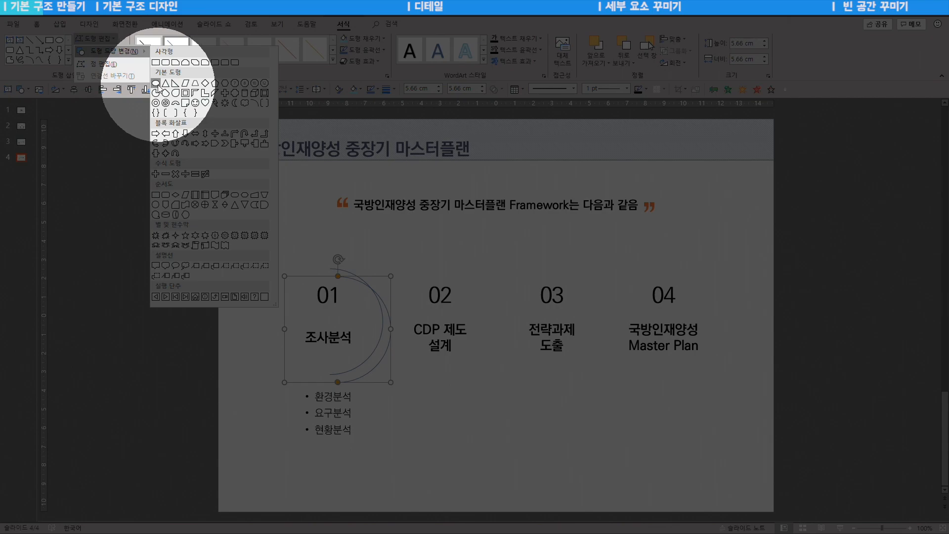
left_click(157, 85)
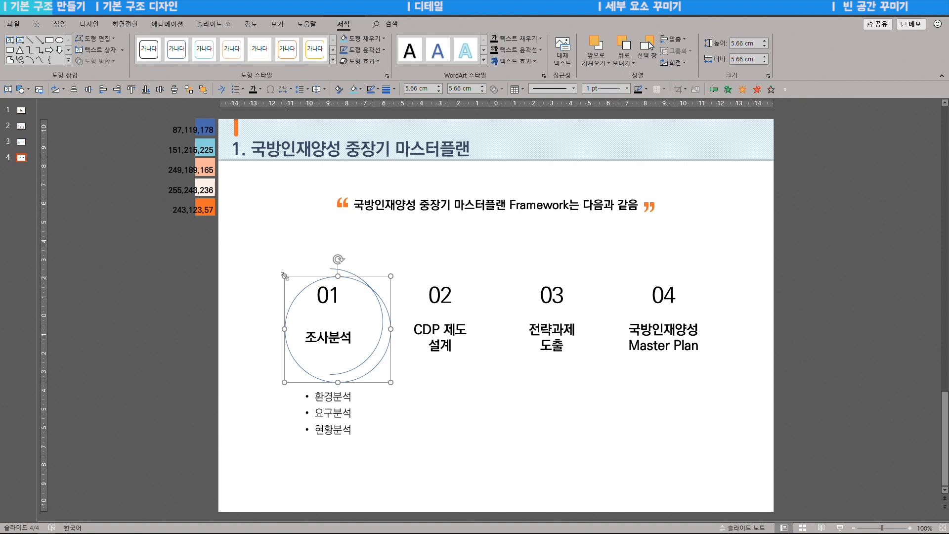
left_click_drag(285, 277, 291, 283)
Align the circle and the half-circle arc to each other's horizontal center and vertical middle
left_click(359, 280)
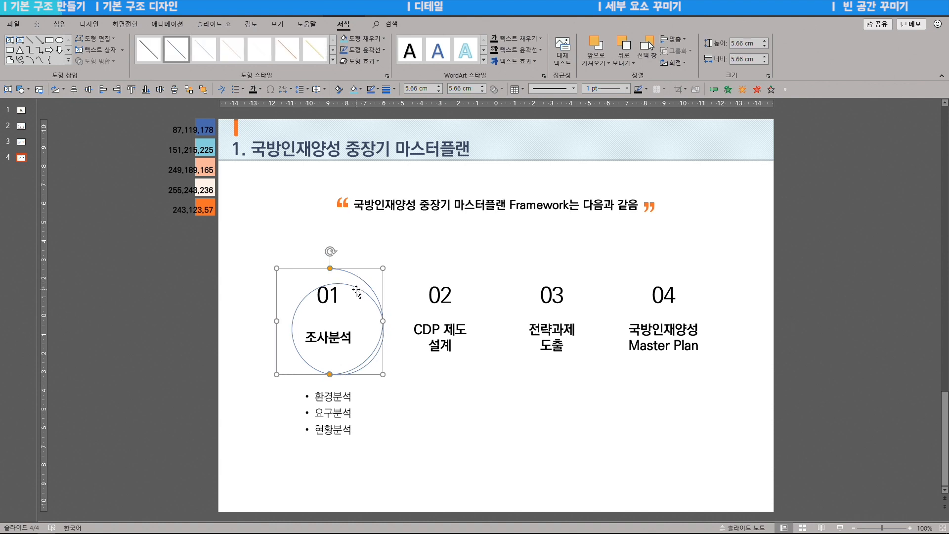
left_click(366, 293, "shift")
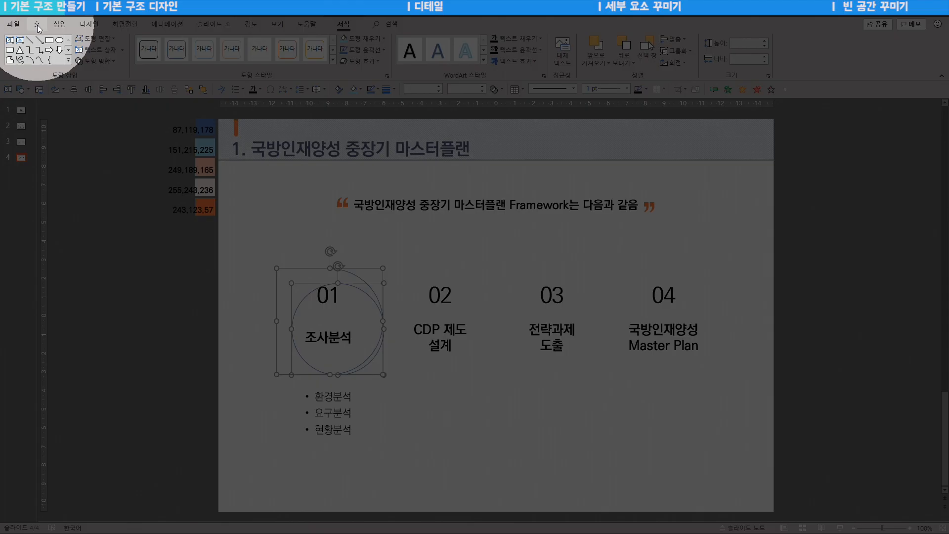
left_click(37, 23)
left_click(526, 50)
mouse_move(550, 194)
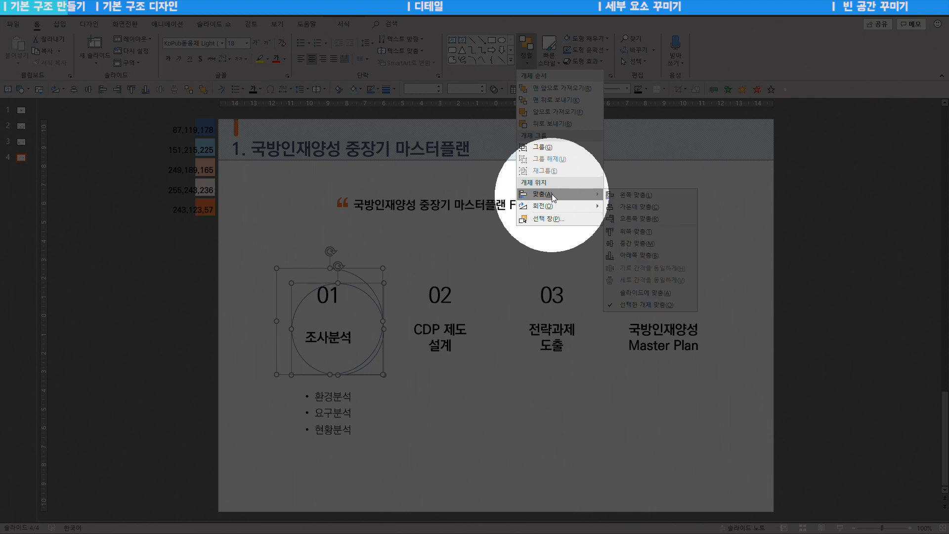
left_click(631, 207)
left_click(533, 52)
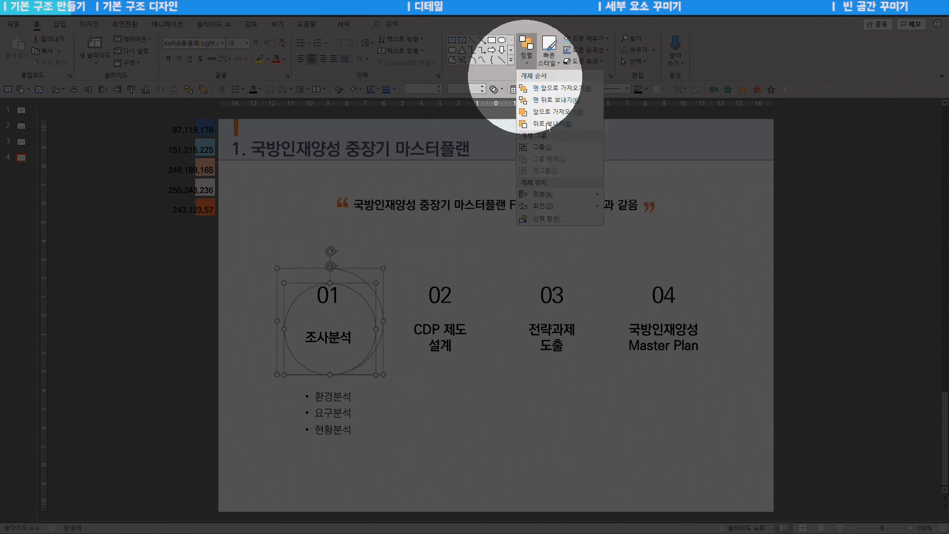
mouse_move(553, 193)
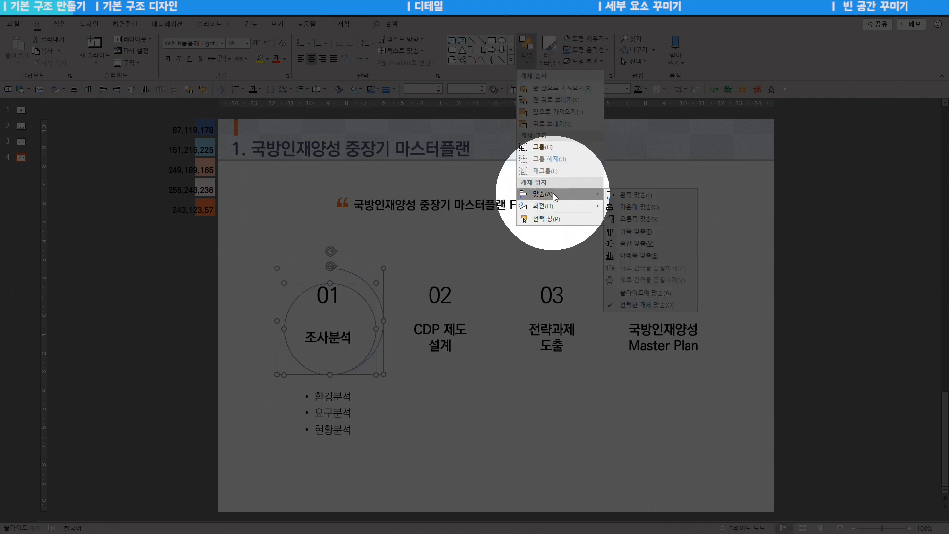
left_click(643, 245)
key("alt+1")
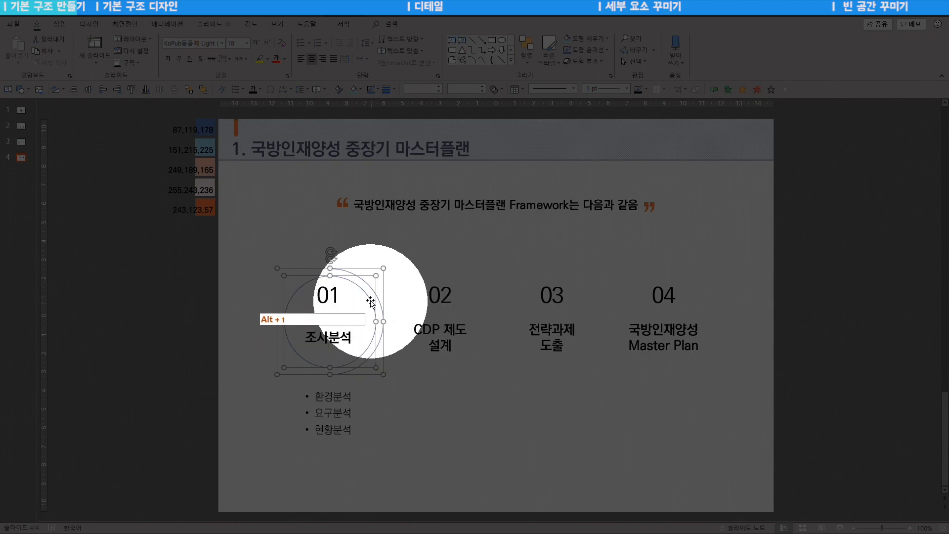
key("alt+1")
key("Escape")
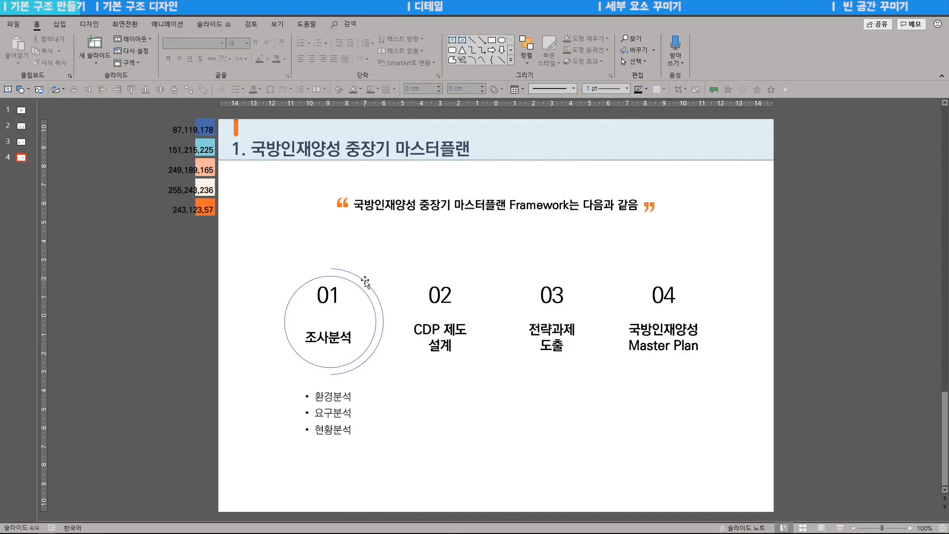
Rotate the half-circle arc 90° clockwise so it curves beneath the circle
left_click(368, 283)
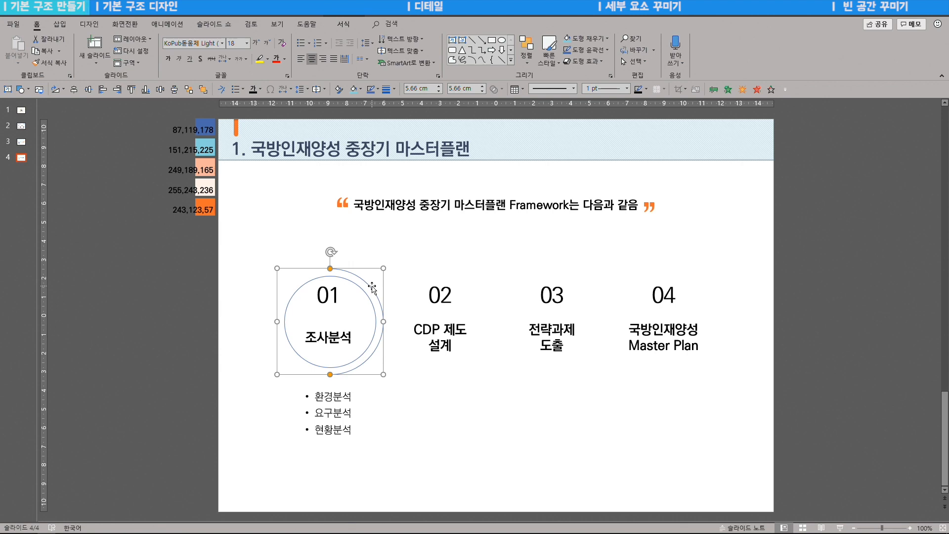
key("alt+Right")
key("alt+Right")
key("alt+Right")
key("alt+Right")
key("alt+Right")
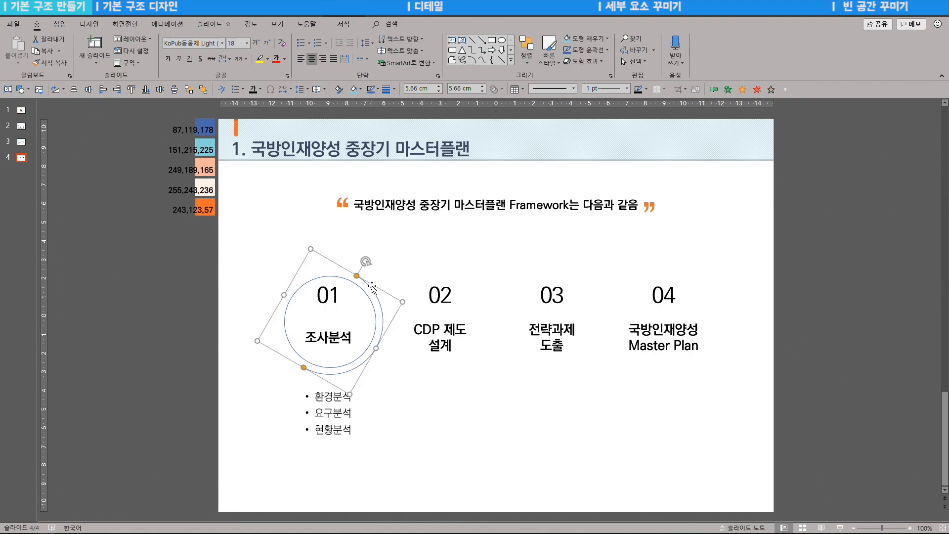
key("alt+Right")
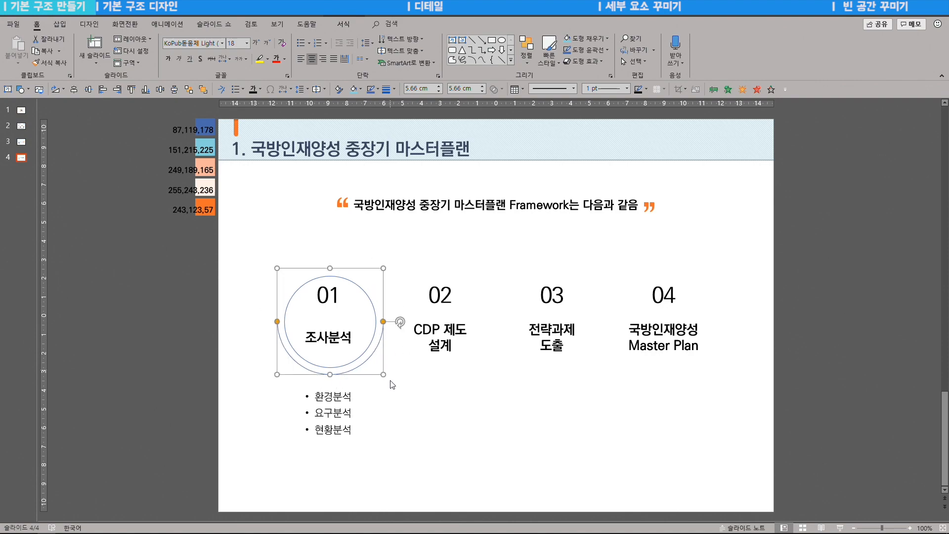
left_click(406, 398)
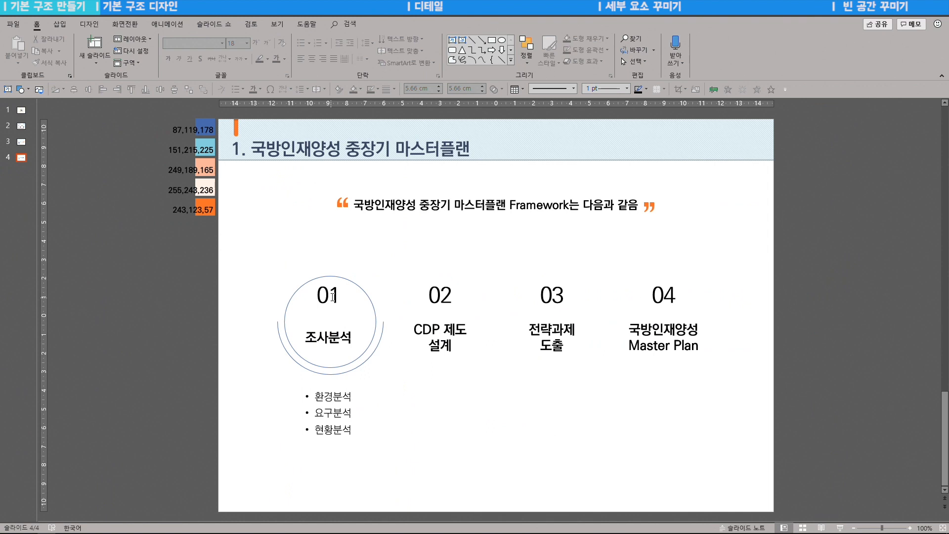
Move the 01 number, the 조사분석 heading and its bullet list off the slide's left edge
left_click(333, 297)
left_click(327, 337, "shift")
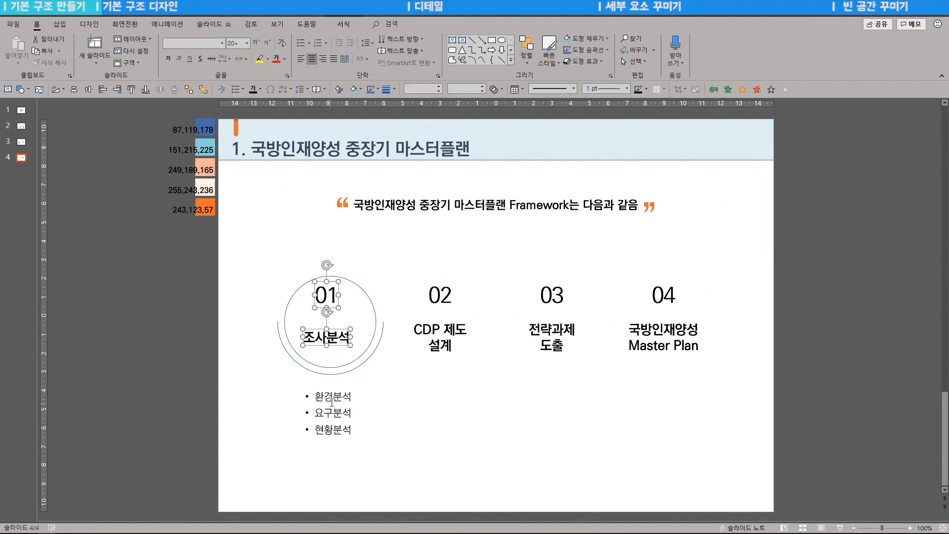
left_click_drag(341, 390, 192, 390)
Give the circle a linear gradient fill with a 45° angle
left_click(364, 309)
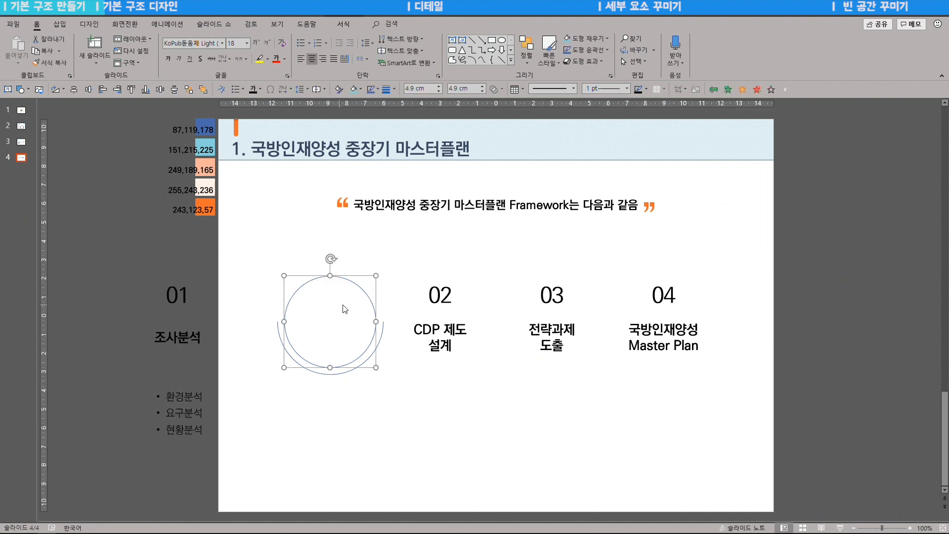
right_click(373, 277)
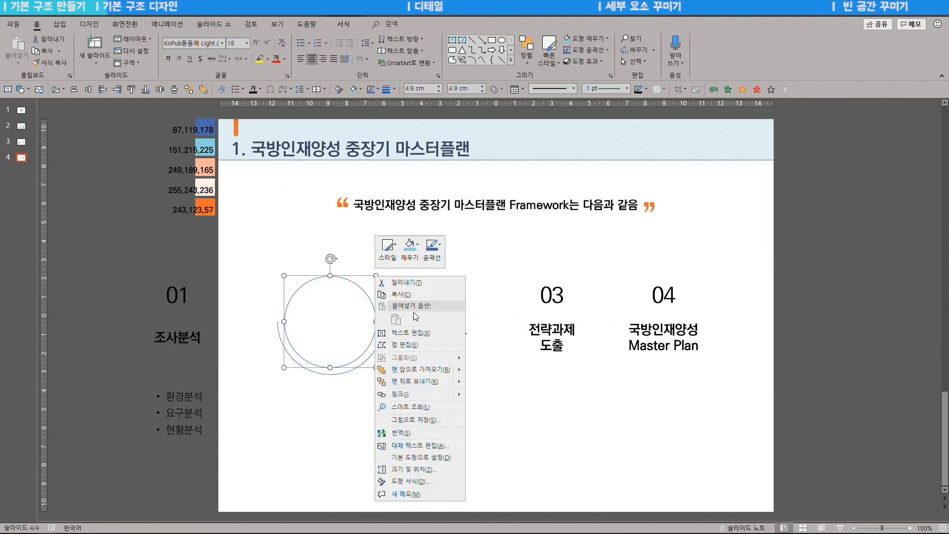
left_click(405, 479)
left_click(785, 165)
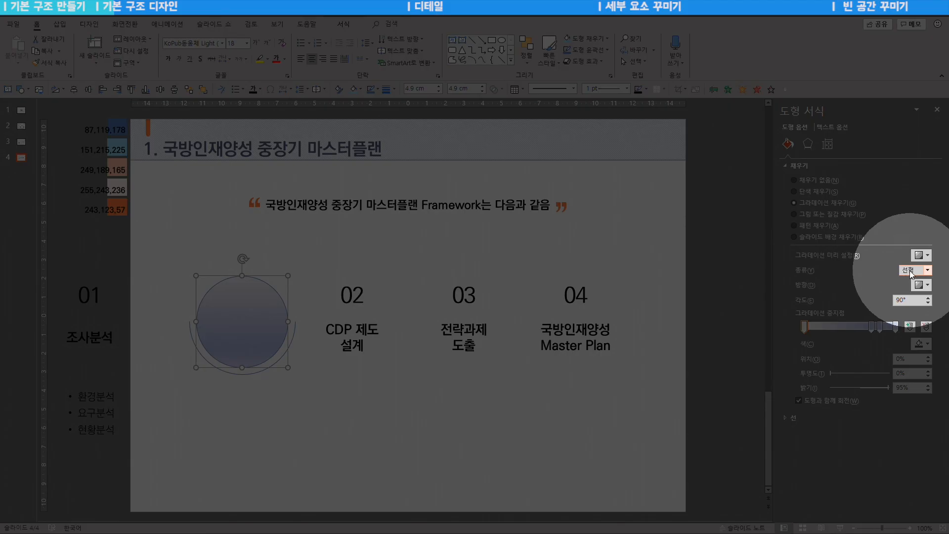
double_click(908, 301)
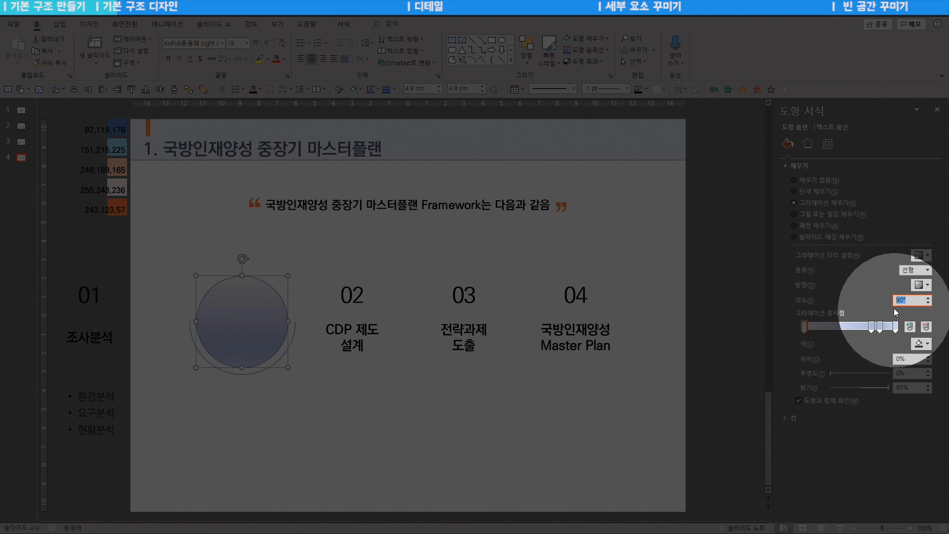
type("45")
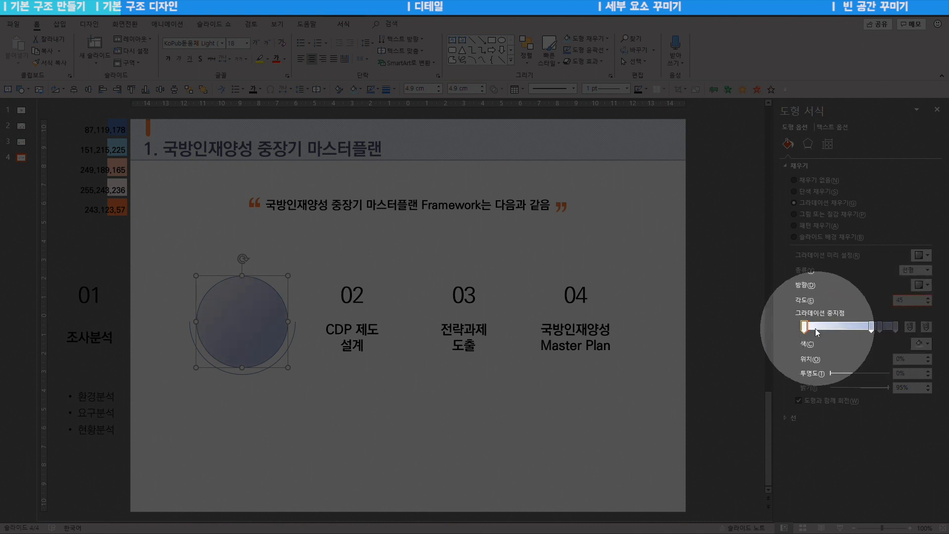
Reposition the circle's two middle gradient stops close together at about 42% and 52%
mouse_move(870, 327)
left_mouse_down()
mouse_move(843, 328)
mouse_move(867, 328)
left_mouse_up()
left_click(804, 327)
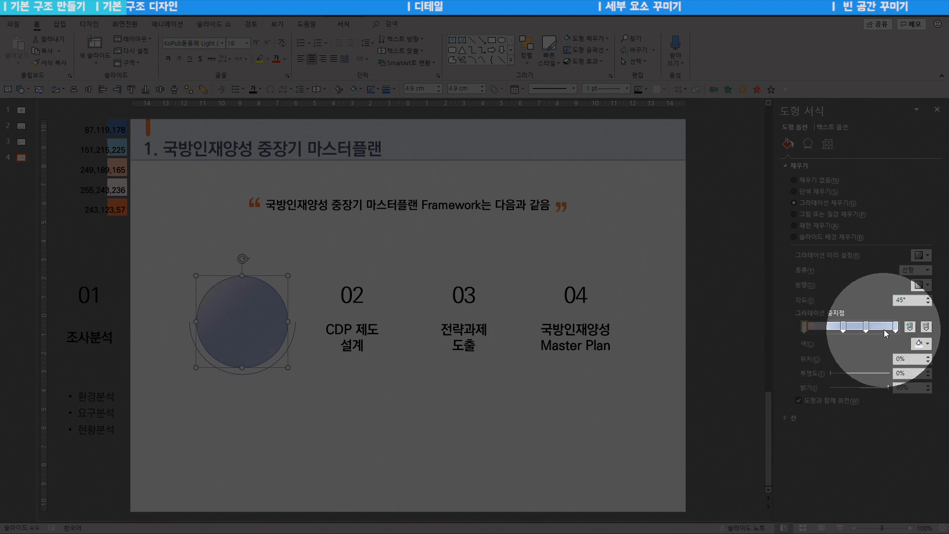
left_click_drag(866, 327, 851, 328)
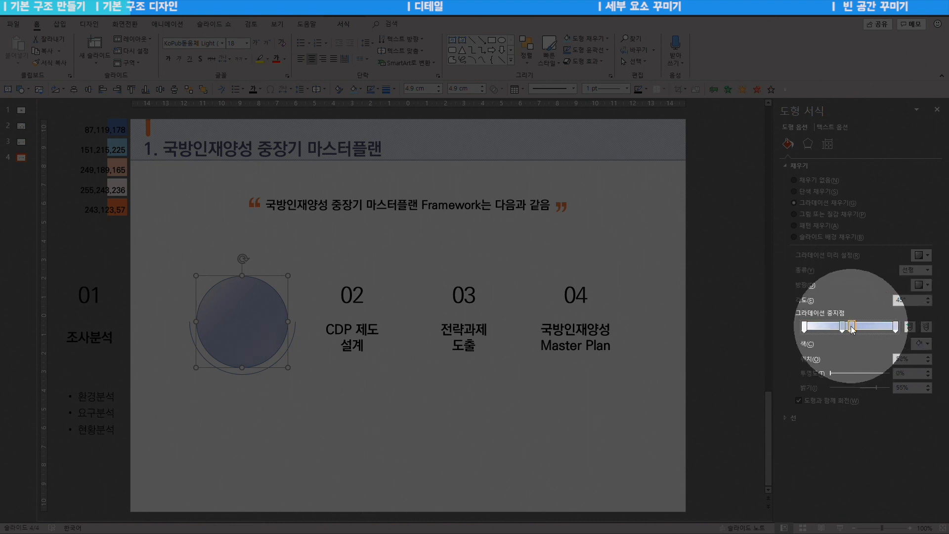
Color the circle's first two gradient stops plain white
left_click(804, 328)
left_click(921, 344)
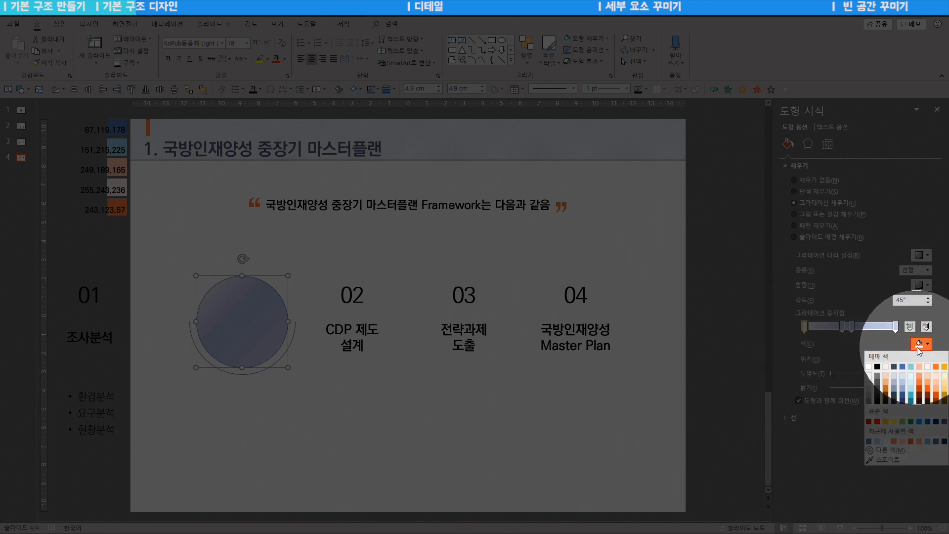
left_click(870, 367)
left_click(842, 329)
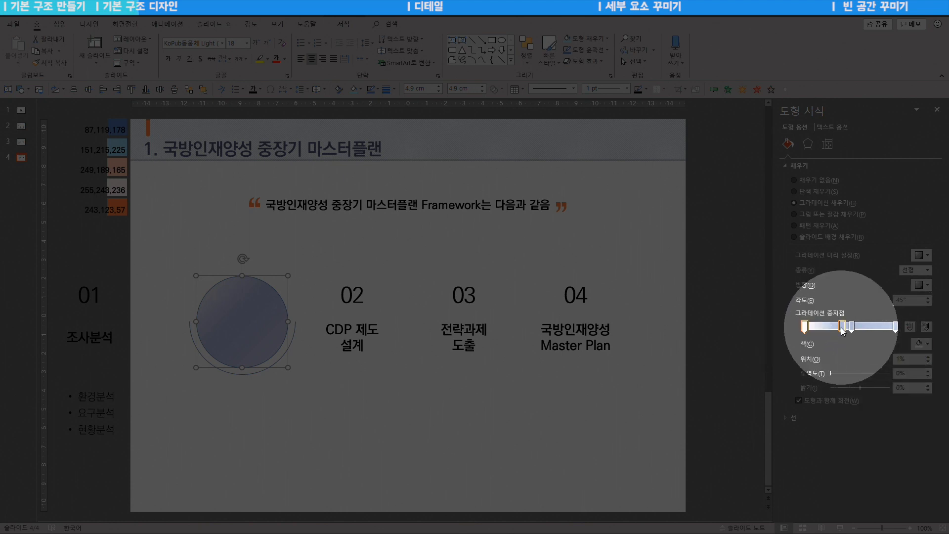
left_click(921, 343)
left_click(869, 368)
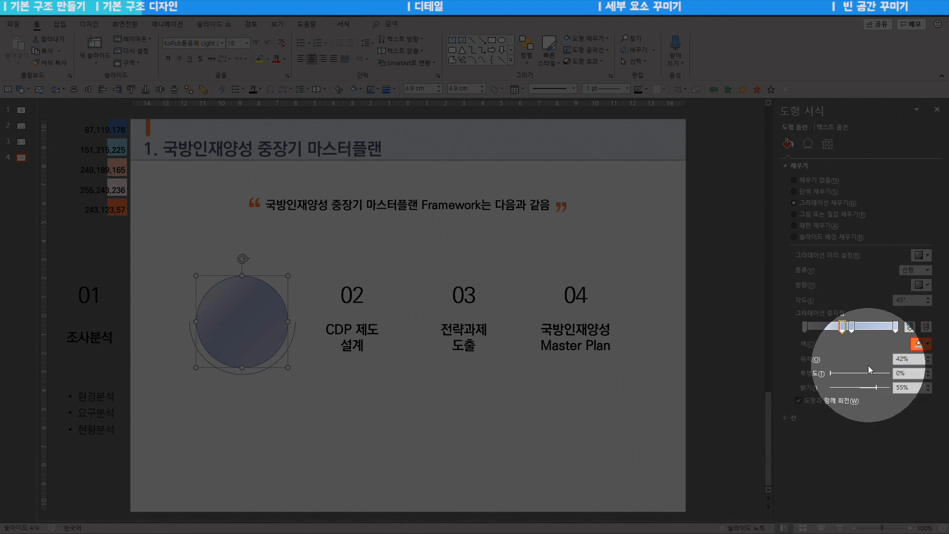
Color the circle's last two gradient stops, at 52% and 100%, white darkened by 5%
left_click(852, 328)
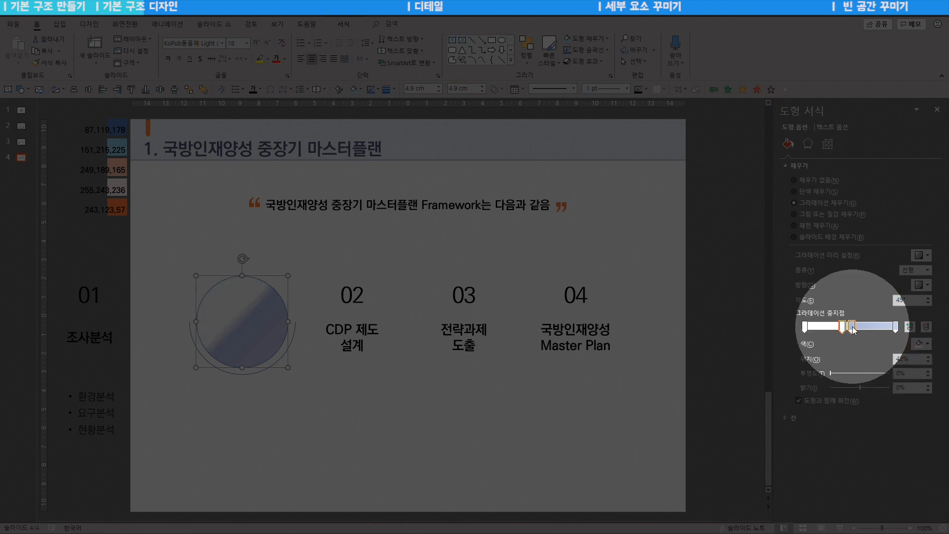
left_click(921, 343)
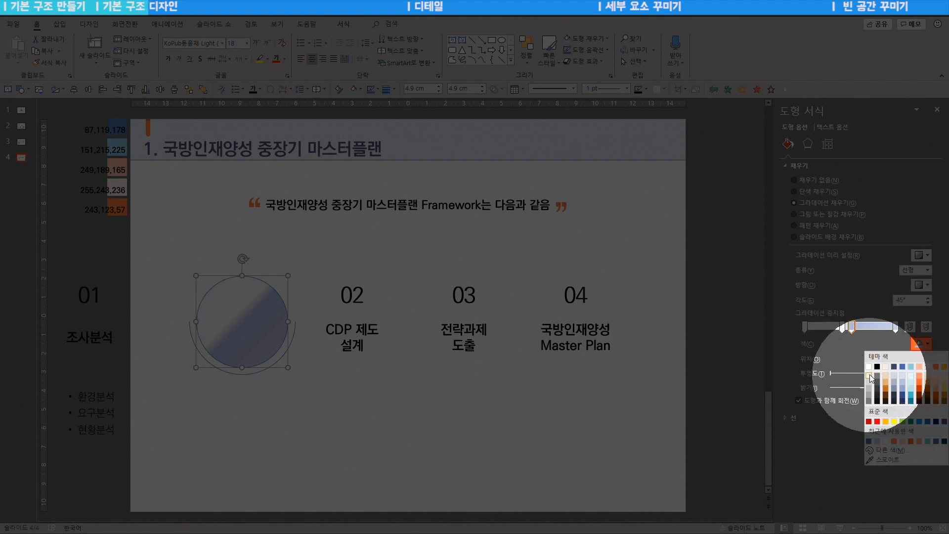
left_click(870, 375)
left_click(896, 327)
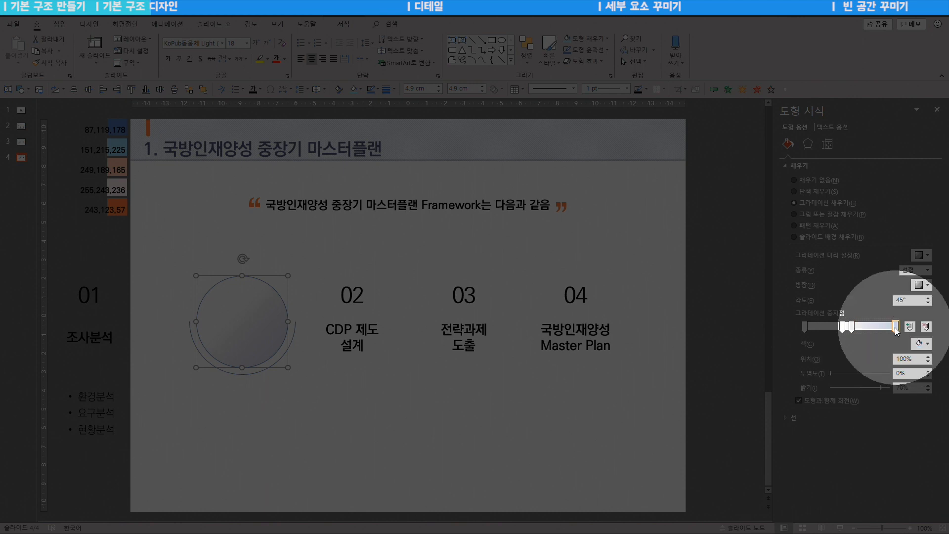
left_click(921, 343)
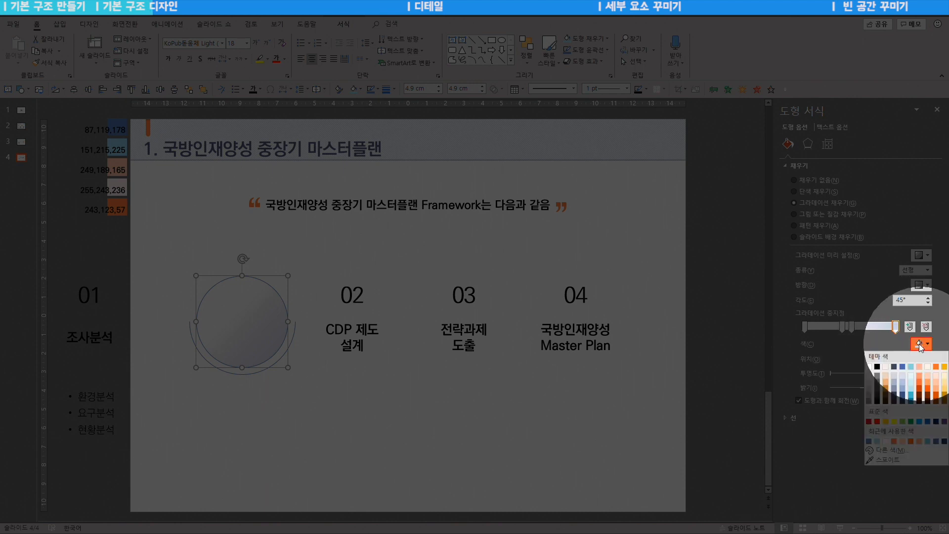
left_click(870, 374)
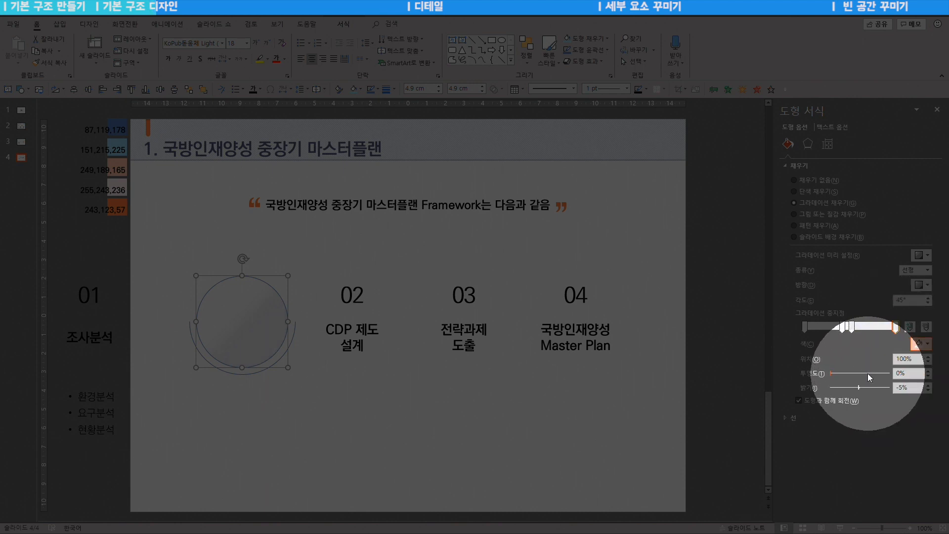
Place both of the circle's middle gradient stops at the 50% position
left_click(843, 327)
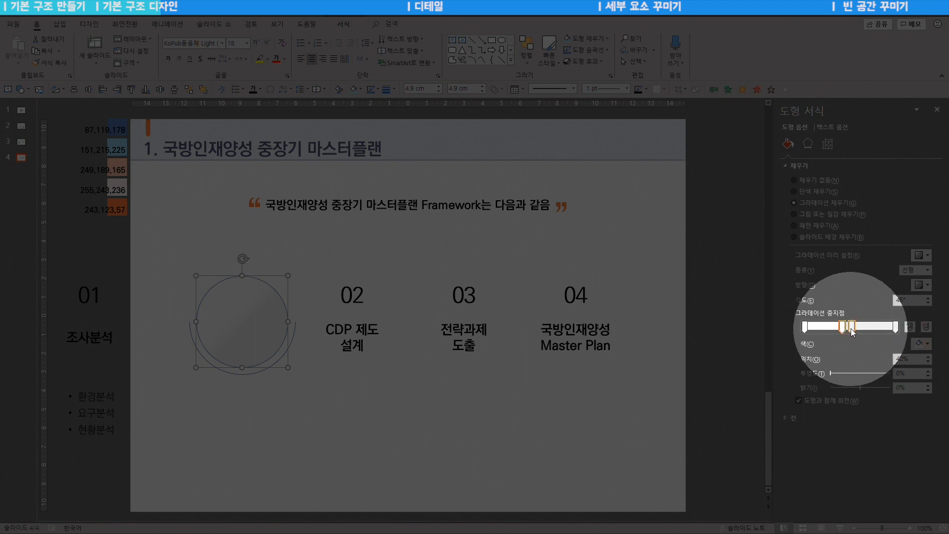
left_click(852, 328)
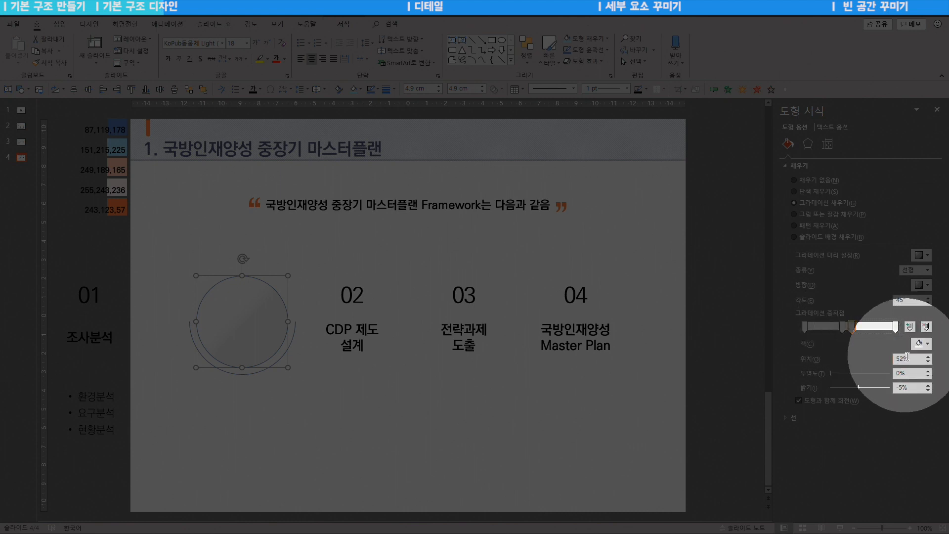
left_click_drag(910, 359, 892, 361)
left_click(843, 328)
left_click_drag(909, 360, 896, 359)
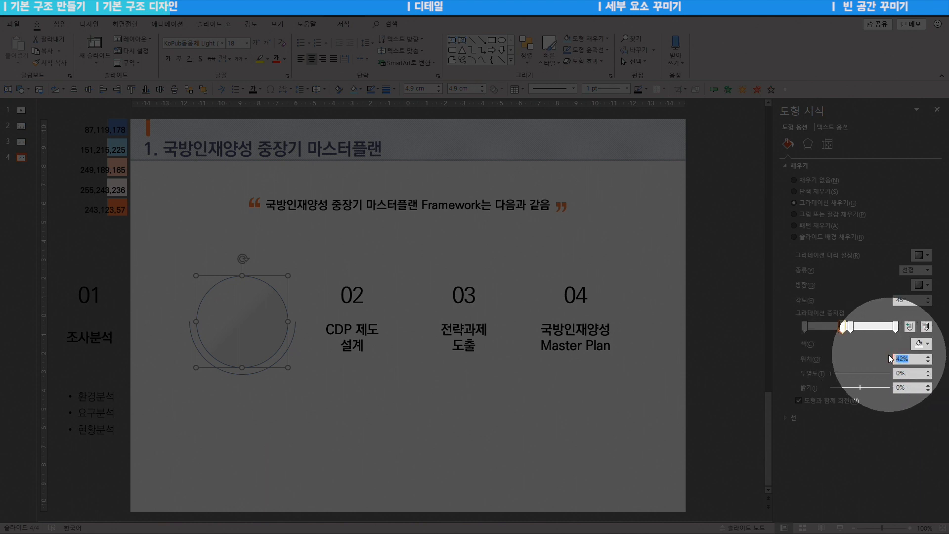
type("50")
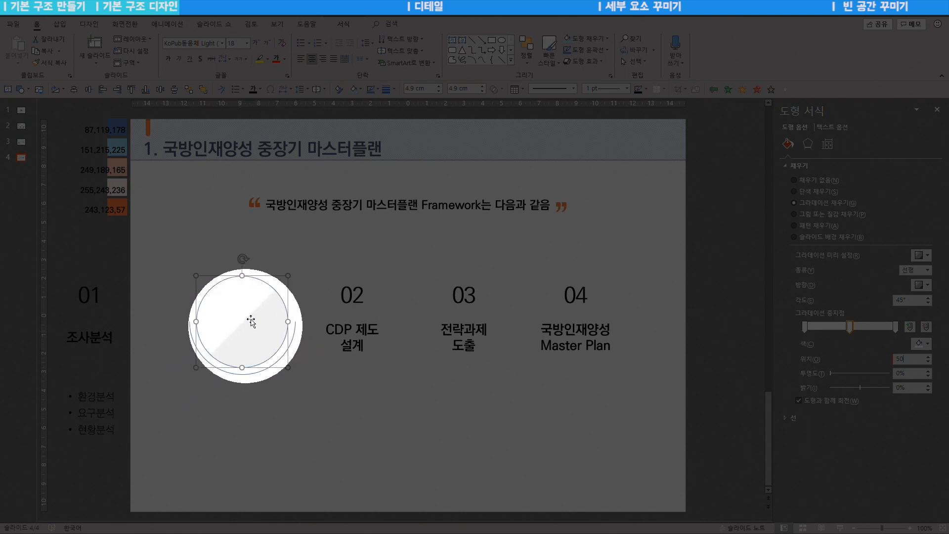
Color the circle's solid outline with the 87,119,178 blue sampled from the palette swatch beside the slide
left_click(804, 166)
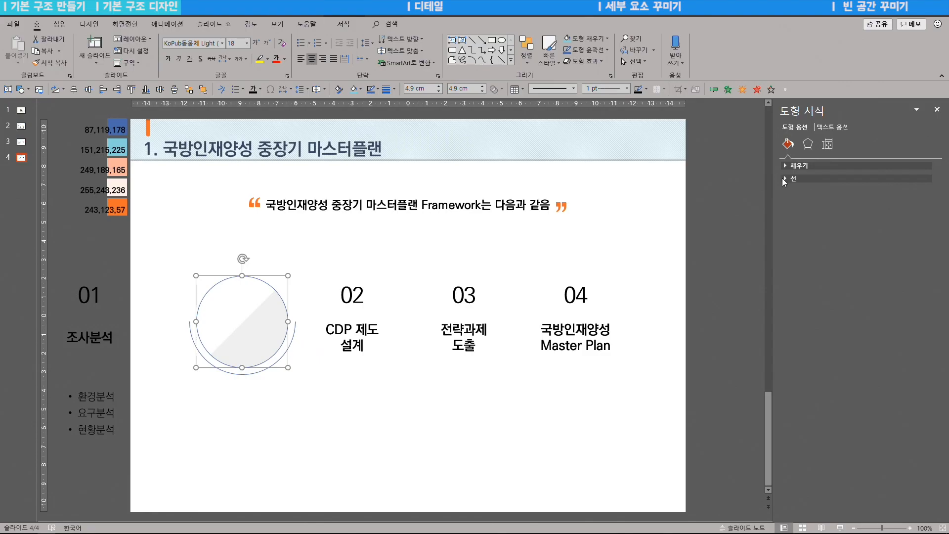
left_click(811, 178)
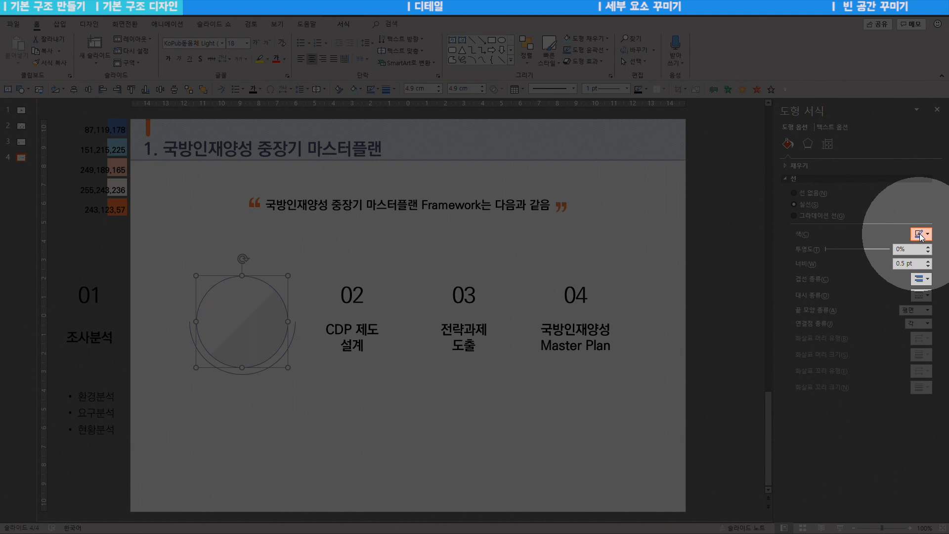
left_click(921, 234)
left_click(886, 351)
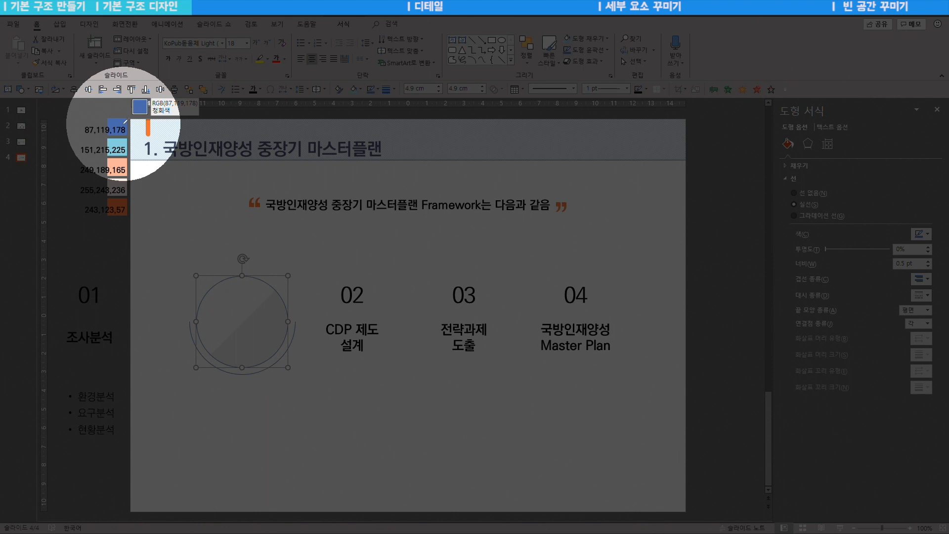
left_click(124, 122)
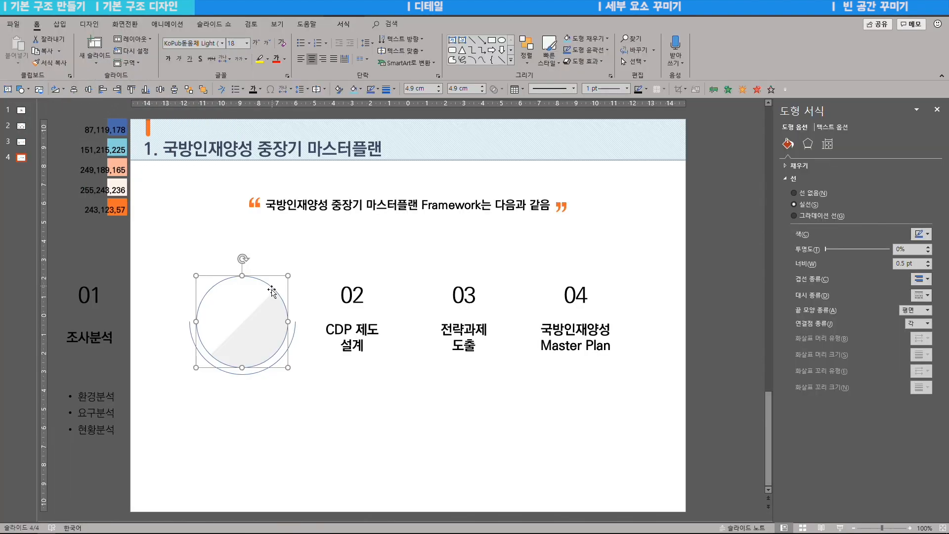
Color the arc's line the same 87,119,178 blue and set its width to 25 pt
left_click(294, 337)
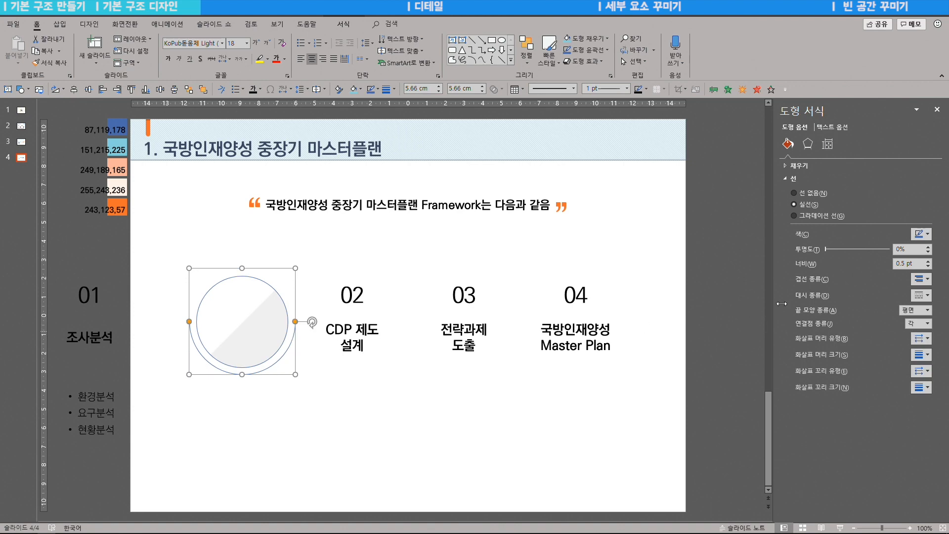
left_click(922, 234)
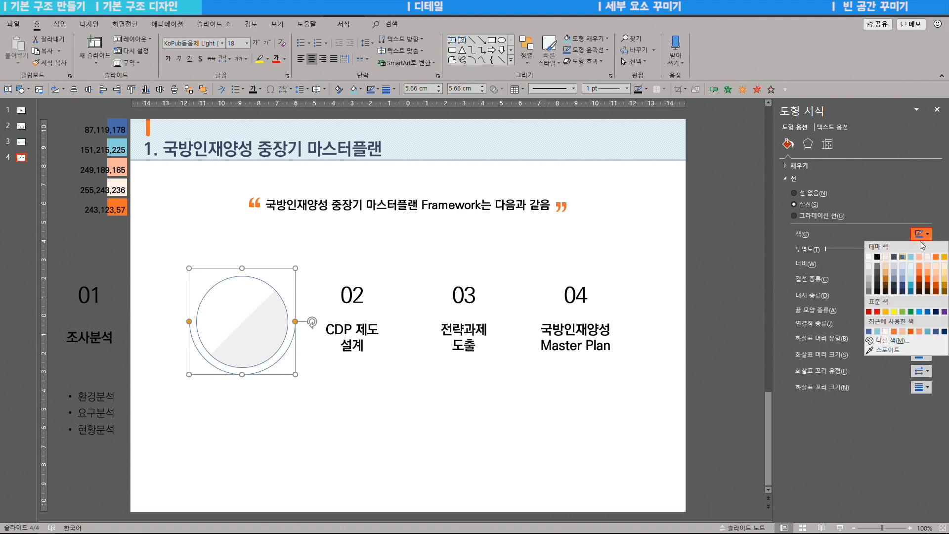
left_click(869, 333)
left_click_drag(915, 264, 892, 272)
key("Up")
type("12")
key("Return")
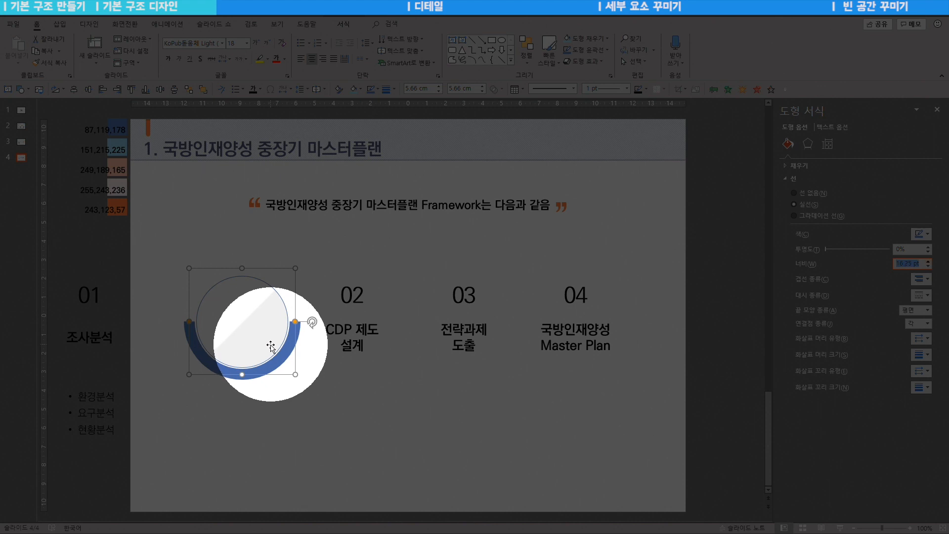
type("24.5")
key("Return")
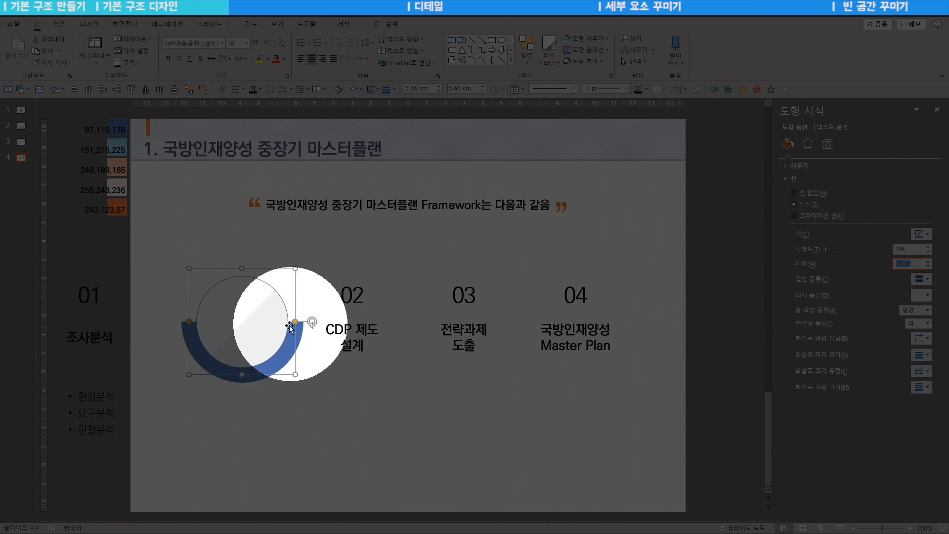
Shrink the arc to about 5.15 × 5.15 cm around the circle, checking it against the finished design on slide 3
left_click(295, 270)
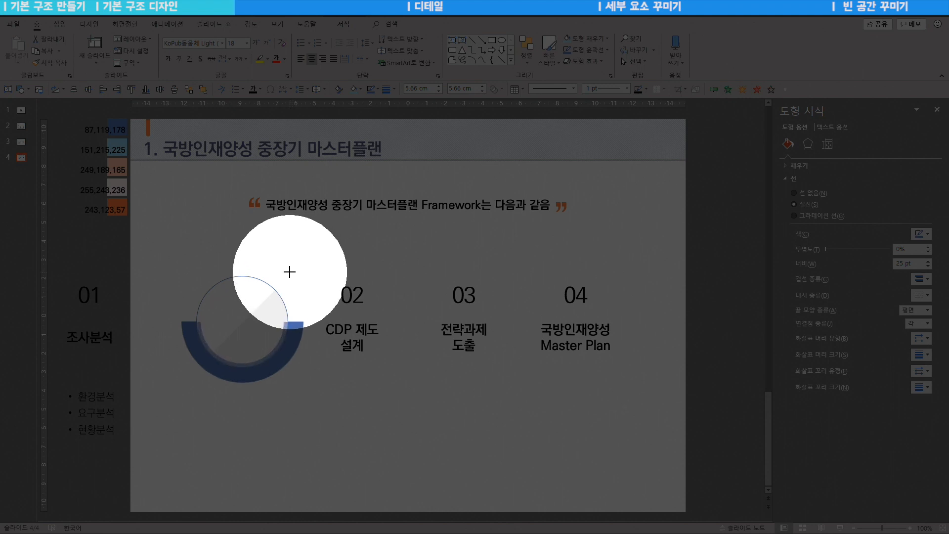
left_click_drag(290, 278, 291, 279)
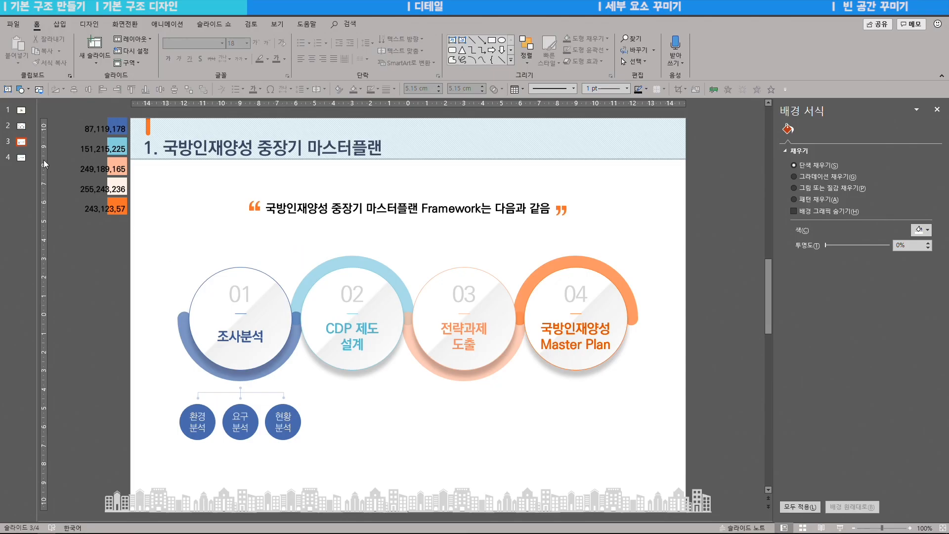
left_click(19, 160)
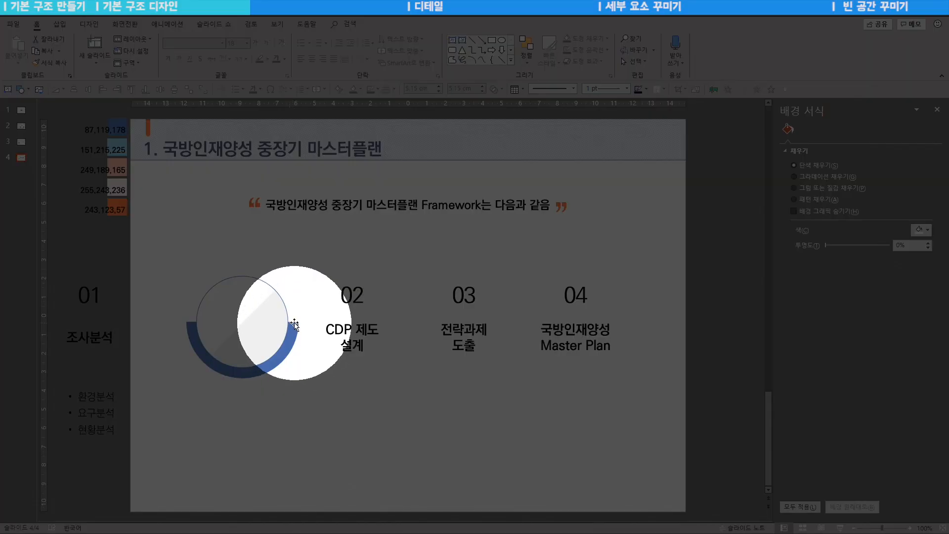
Give the arc's line round end caps and 30% transparency
left_click(295, 332)
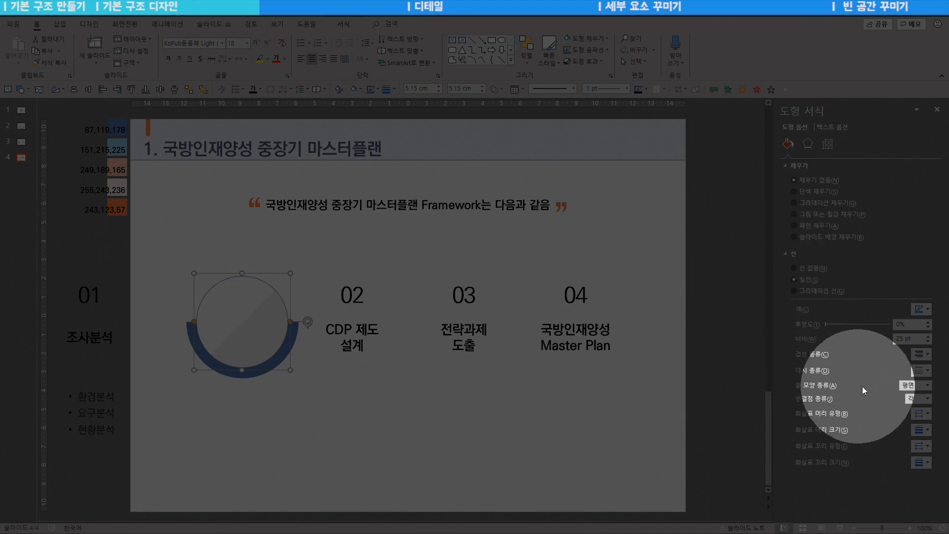
left_click(910, 386)
left_click(908, 405)
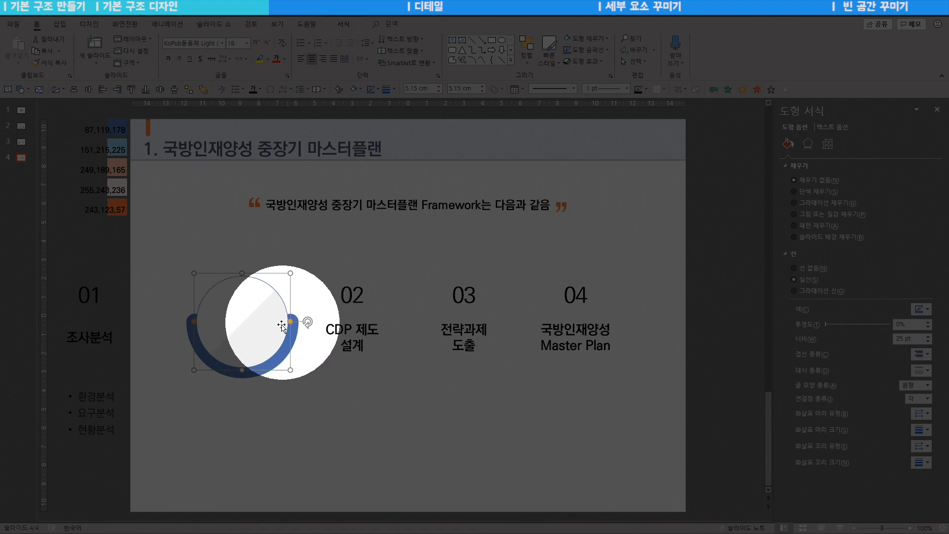
double_click(900, 325)
type("30")
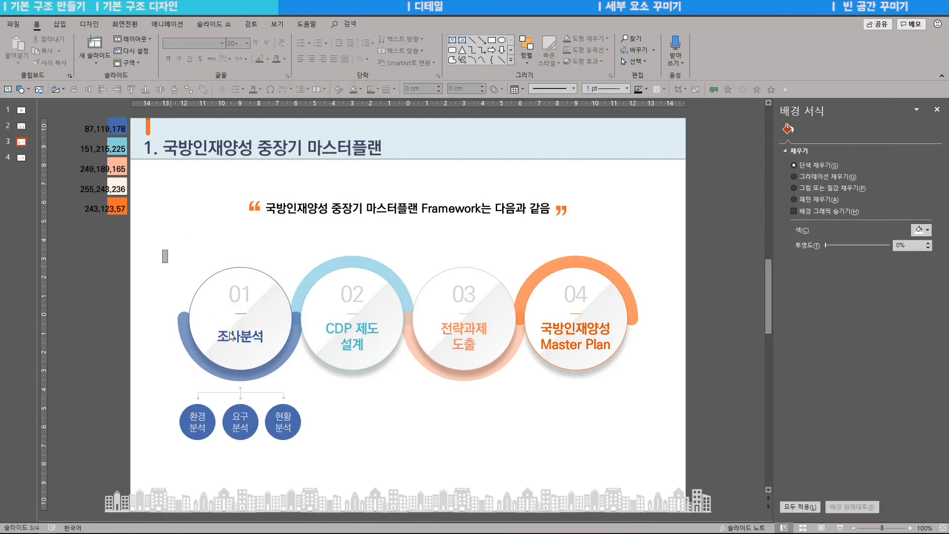
Following the text layout on slide 3, bring slide 4's 01 number and 조사분석 title to the front and move them into the circle
left_click_drag(163, 250, 317, 412)
left_click(242, 296)
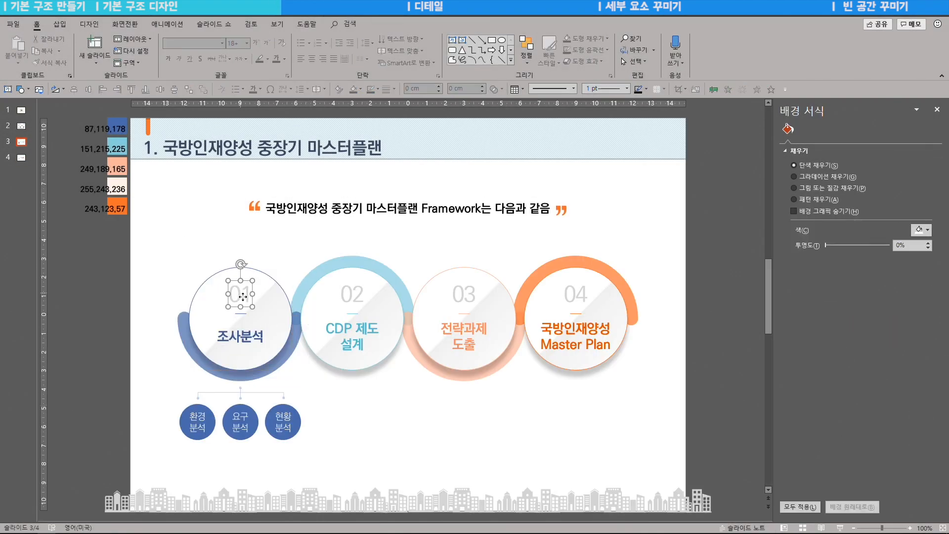
left_click(257, 338, "shift")
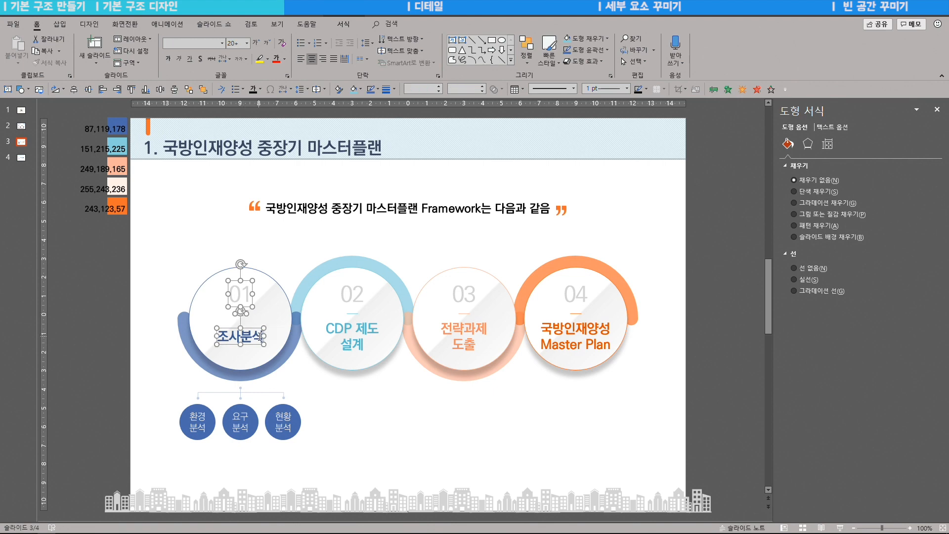
left_click(22, 158)
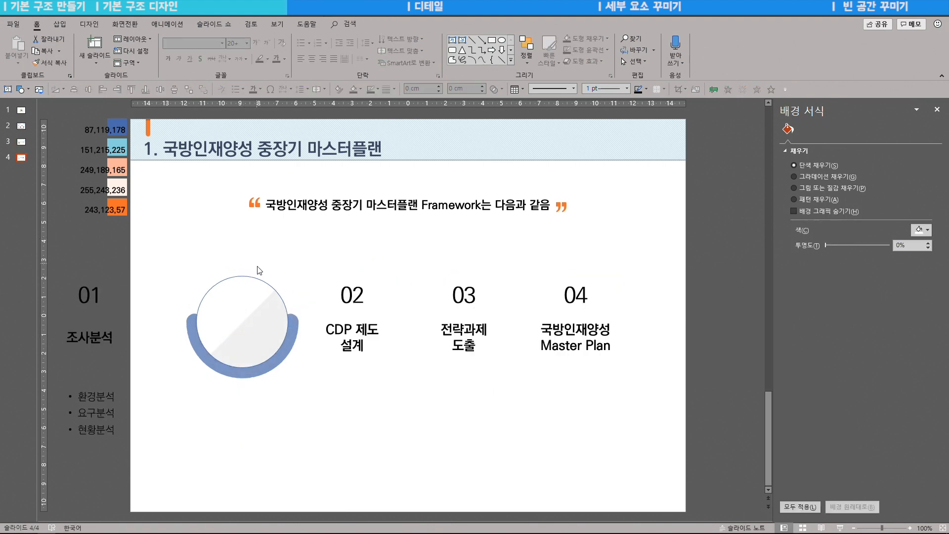
left_click_drag(85, 297, 160, 331)
left_click(527, 52)
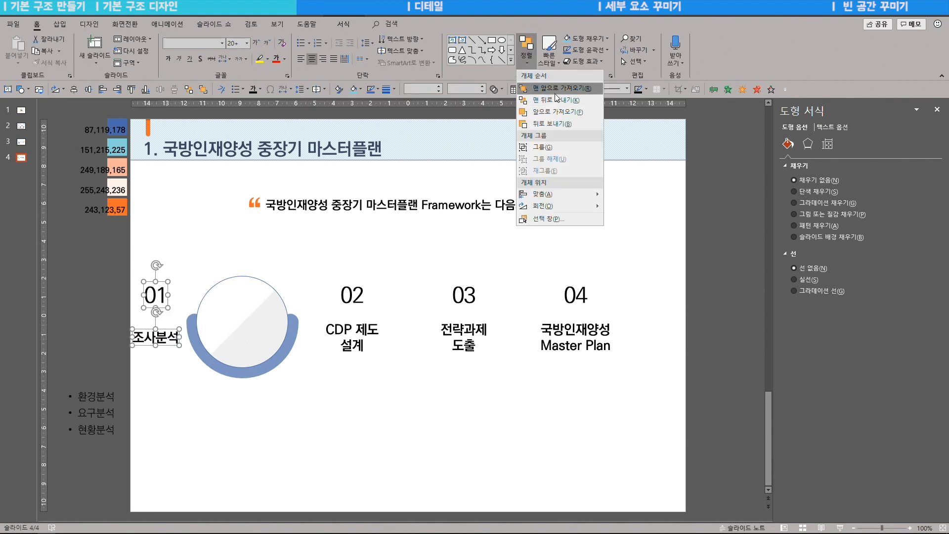
left_click(558, 92)
left_click_drag(165, 284, 248, 288)
Align the 조사분석 title and the 01 number horizontally to the circle's center
left_click(267, 304)
left_click(238, 337, "shift")
left_click(526, 52)
left_click(643, 207)
left_click(238, 295, "shift")
left_click(527, 52)
left_click(643, 208)
Center the 01 number and title together vertically in the circle, using a temporary group that is ungrouped again
key("ctrl+g")
left_click(270, 309, "shift")
left_click(527, 52)
left_click(564, 161)
key("Escape")
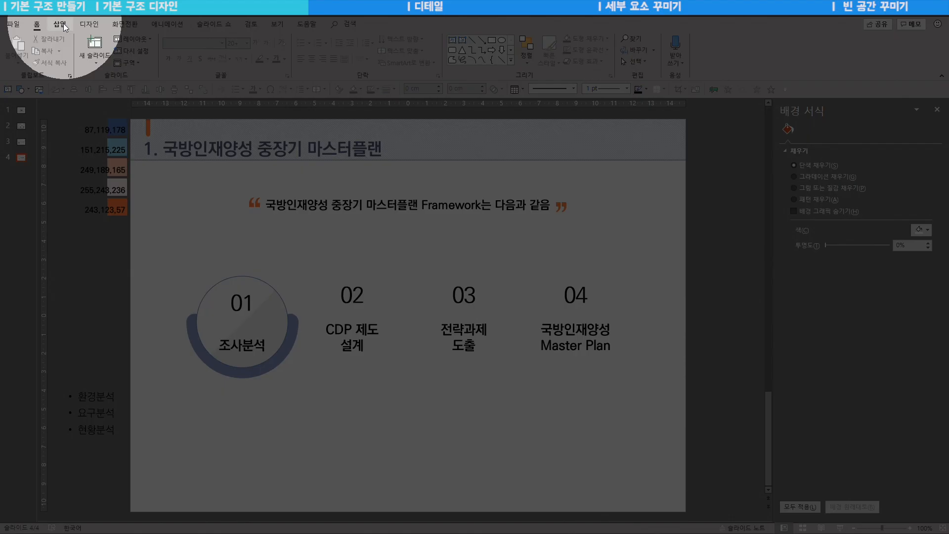
Draw a horizontal divider line about 0.81 cm long between the 01 number and the title, and color it blue
left_click(60, 25)
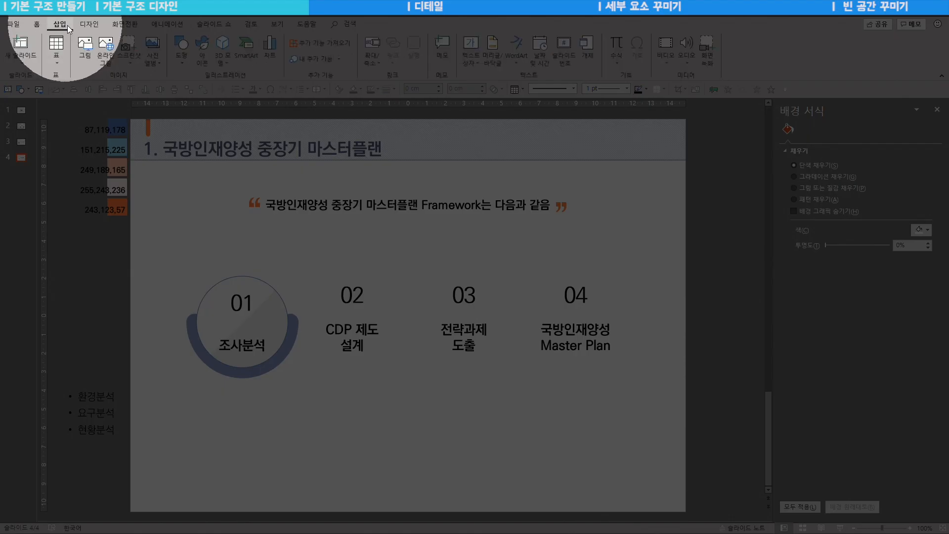
left_click(181, 49)
left_click(179, 130)
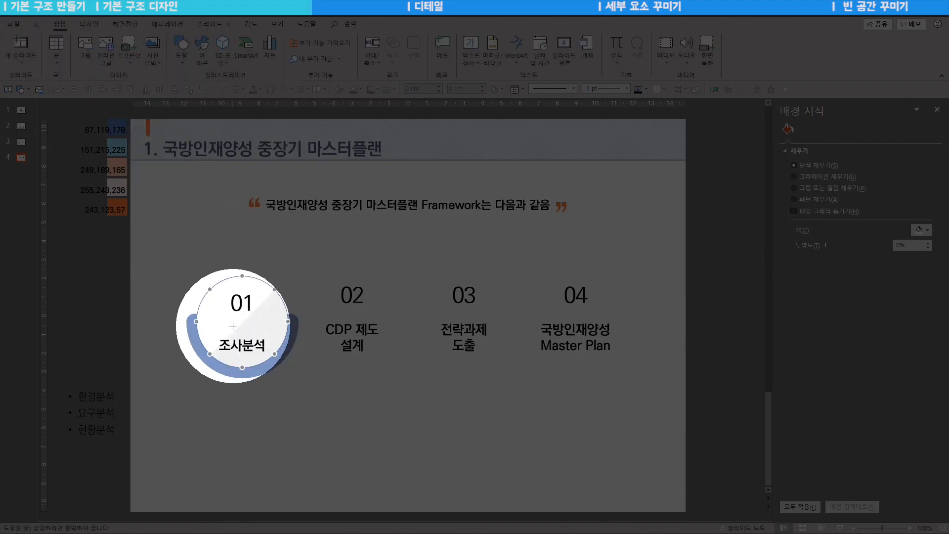
left_click_drag(236, 324, 250, 325)
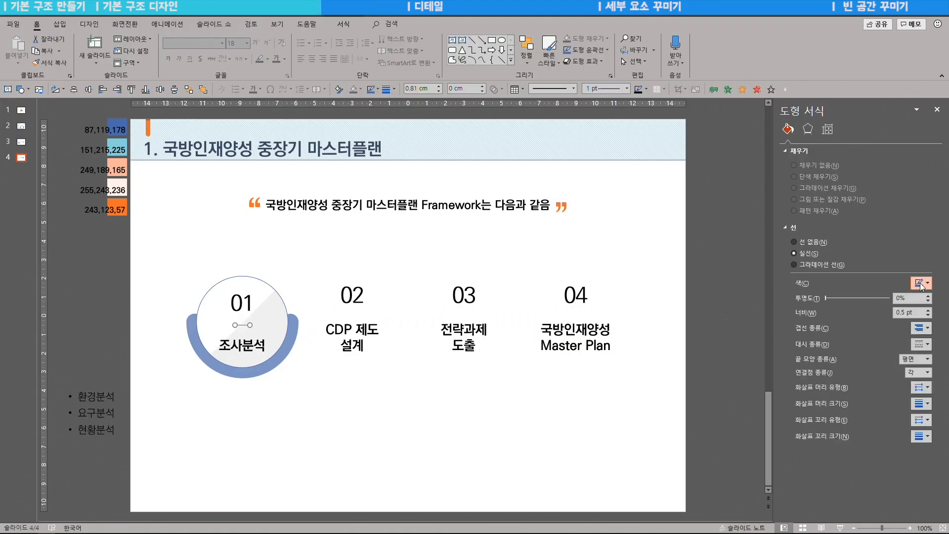
left_click(922, 285)
left_click(869, 382)
Move the 02, 03 and 04 numbers and their titles down to the lower part of the slide
left_click(366, 294)
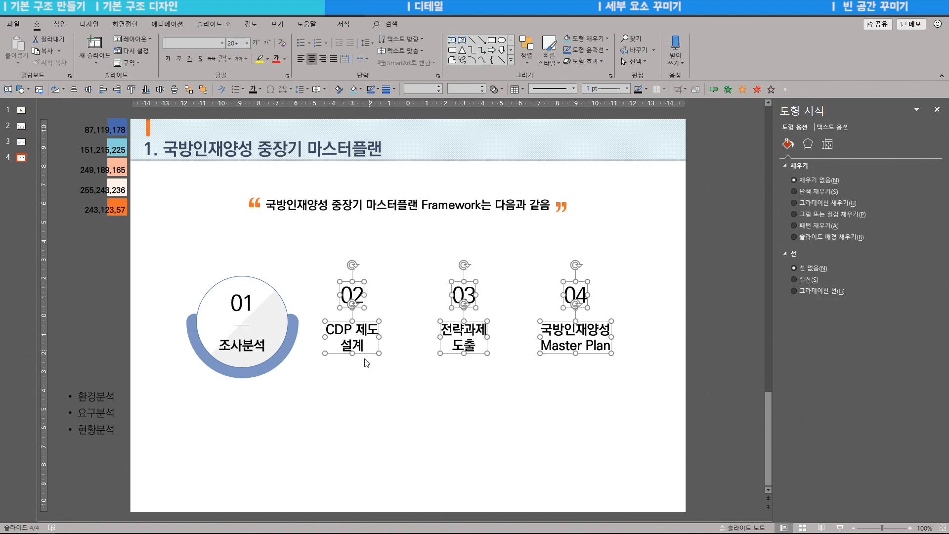
left_click_drag(363, 355, 358, 399)
left_click_drag(356, 458, 356, 478)
left_click(350, 270)
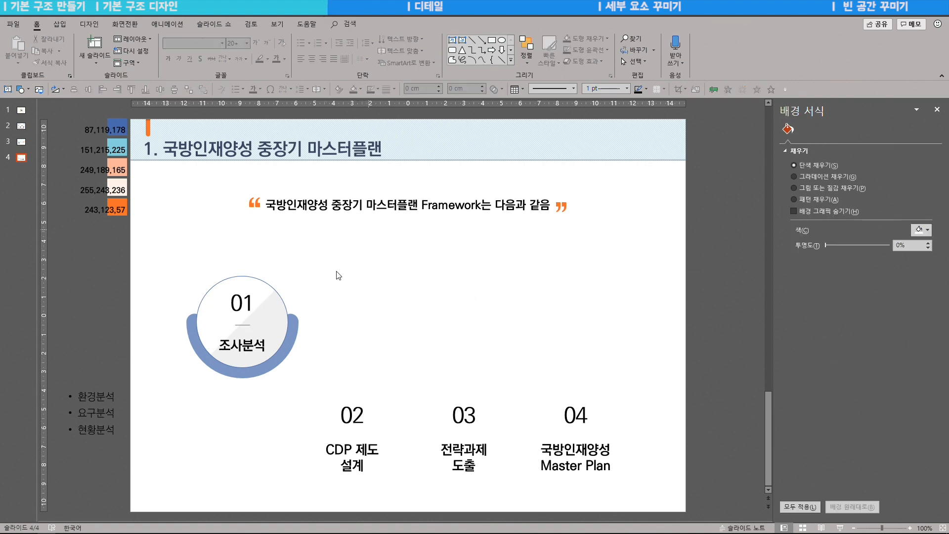
Group the circle, arc, number, divider line and title of item 01
left_click_drag(324, 260, 214, 357)
left_click_drag(161, 261, 344, 402)
key("ctrl+g")
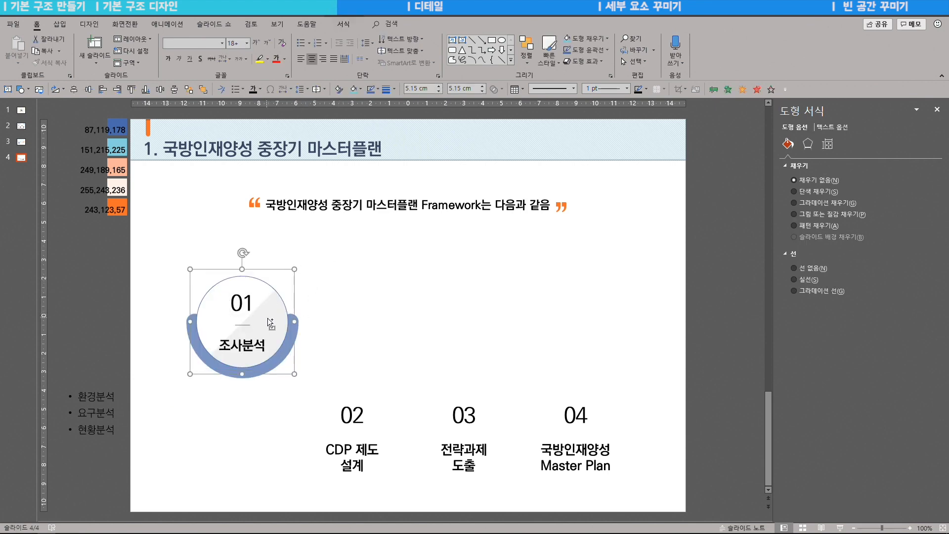
Duplicate the 01 group three times to form a row of four circles whose arc ends overlap, nudging the copies into place
left_click_drag(269, 327, 464, 337)
left_click_drag(462, 336, 559, 336)
left_click(463, 282, "shift")
left_click(391, 298)
left_click(436, 333)
left_click(541, 330, "shift")
key("Left")
key("Left")
key("Left")
Using a temporary group, center the four circles horizontally on the slide and enlarge the row to about 24.48 × 6.05 cm
left_click(195, 266)
left_click_drag(168, 266, 672, 406)
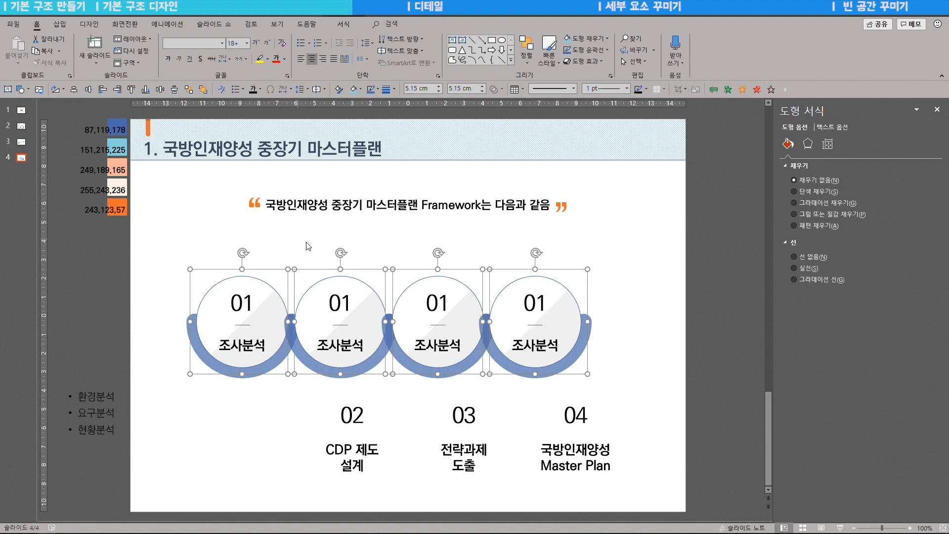
key("ctrl+g")
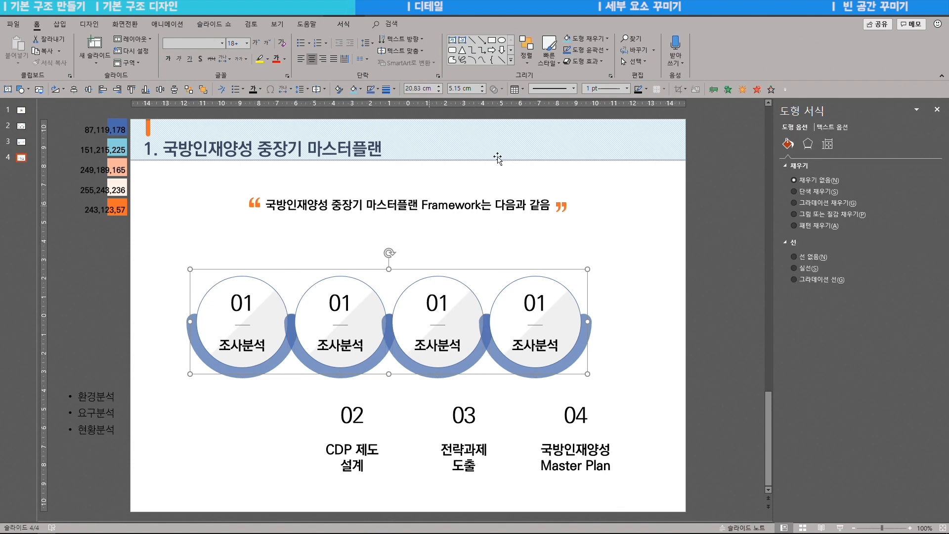
left_click(526, 50)
mouse_move(552, 194)
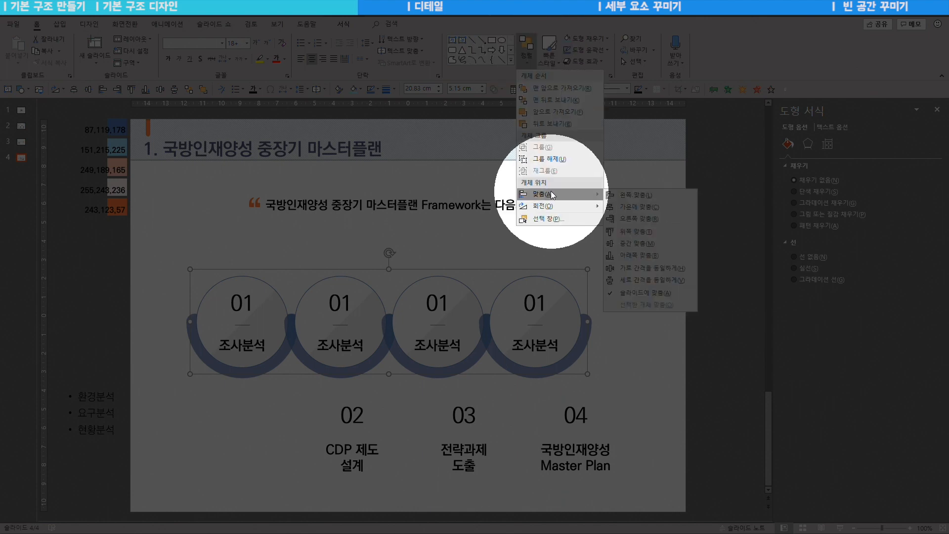
left_click(637, 207)
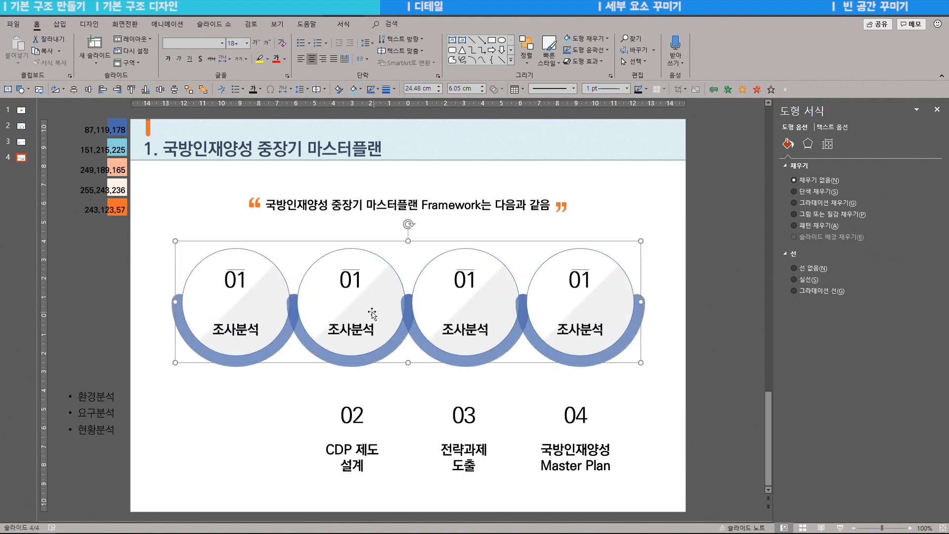
key("ctrl+shift+g")
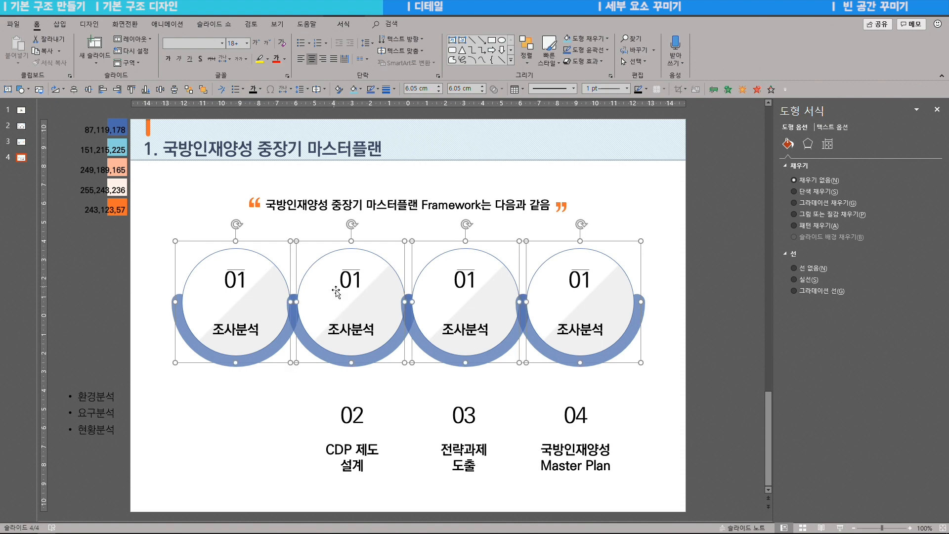